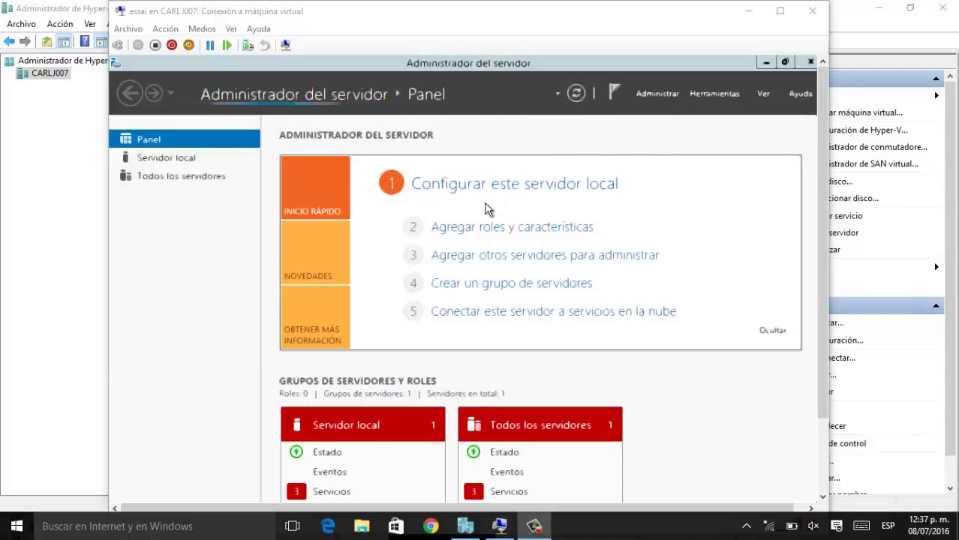
Step: Start adding roles and features with a role-based installation on the Windows Server 2012 R2 server in the server group
click(655, 94)
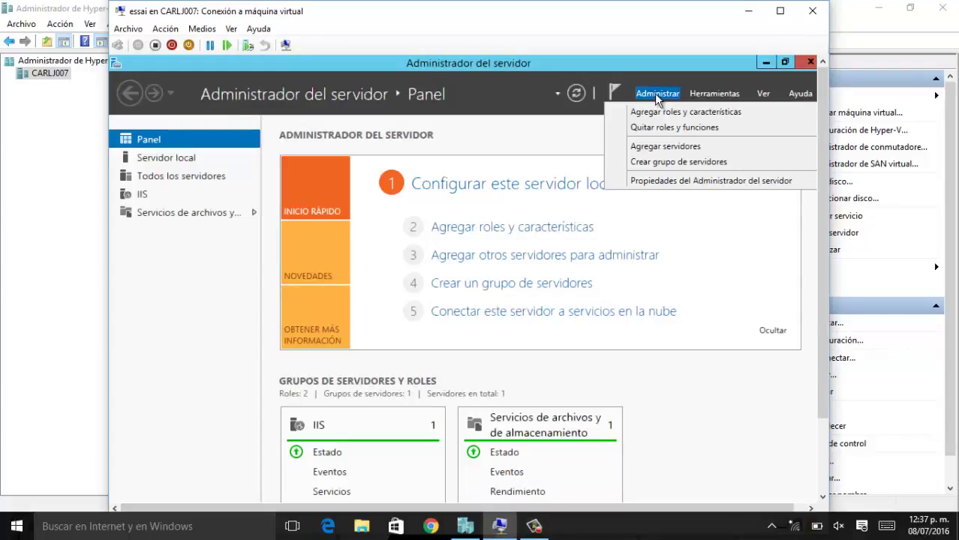
click(688, 114)
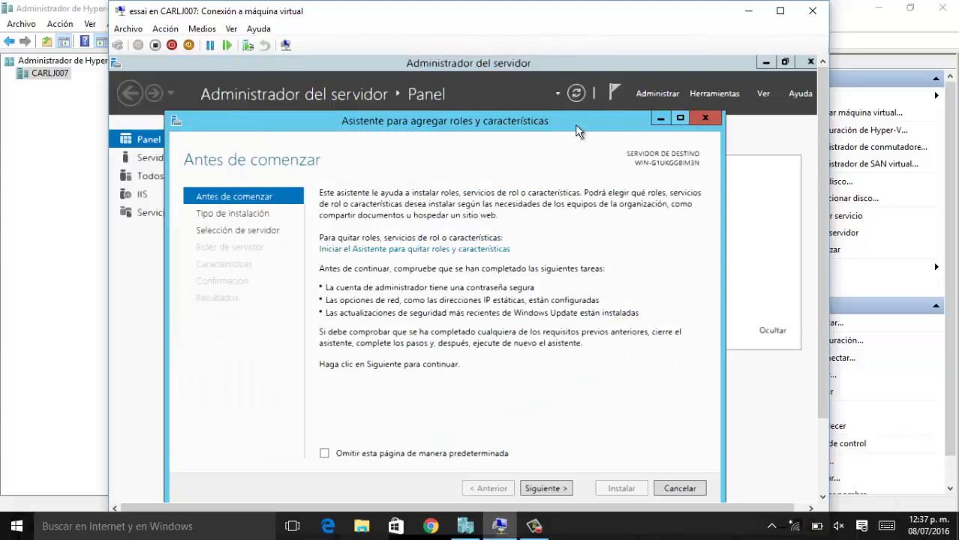
drag(565, 62, 568, 73)
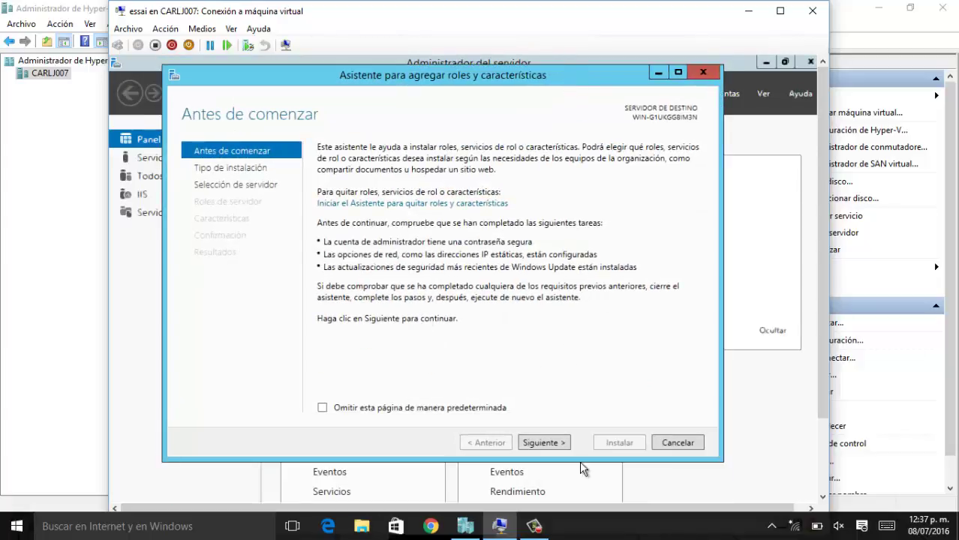
click(542, 442)
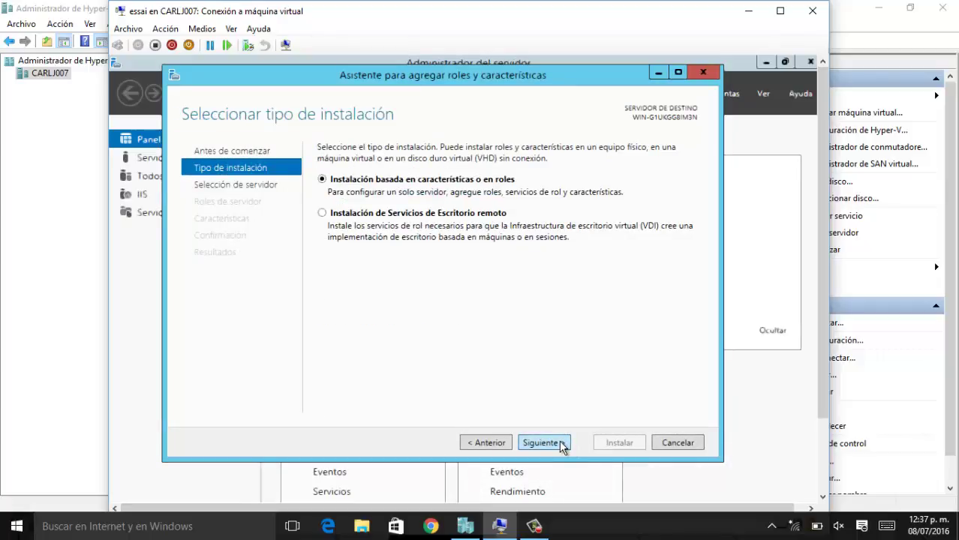
click(561, 443)
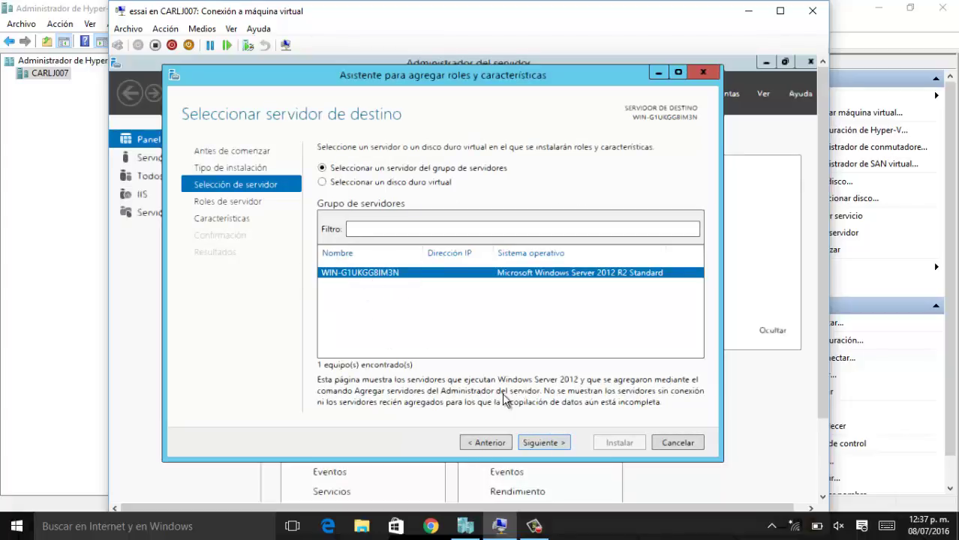
click(542, 443)
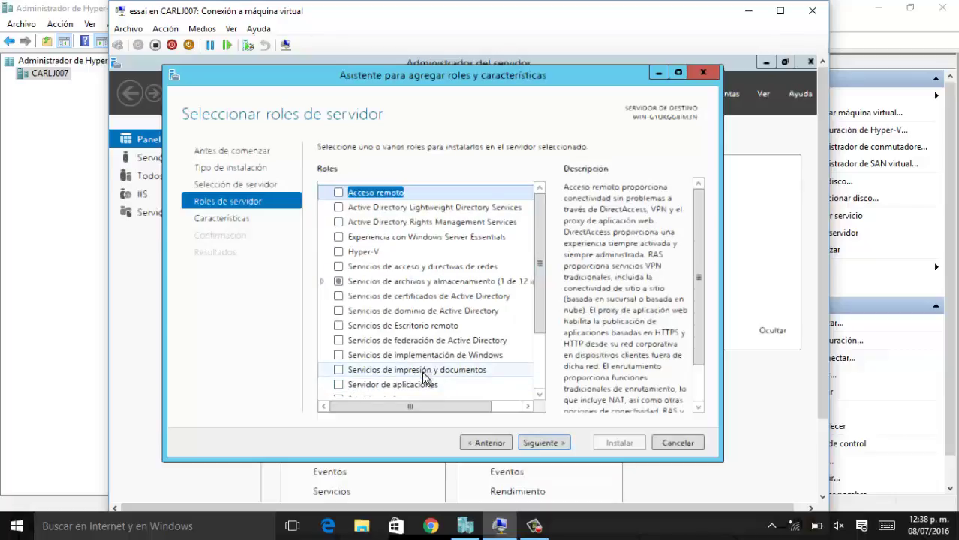
Step: Select the Servicios de impresión y documentos role for installation, including its required administration tools
click(337, 370)
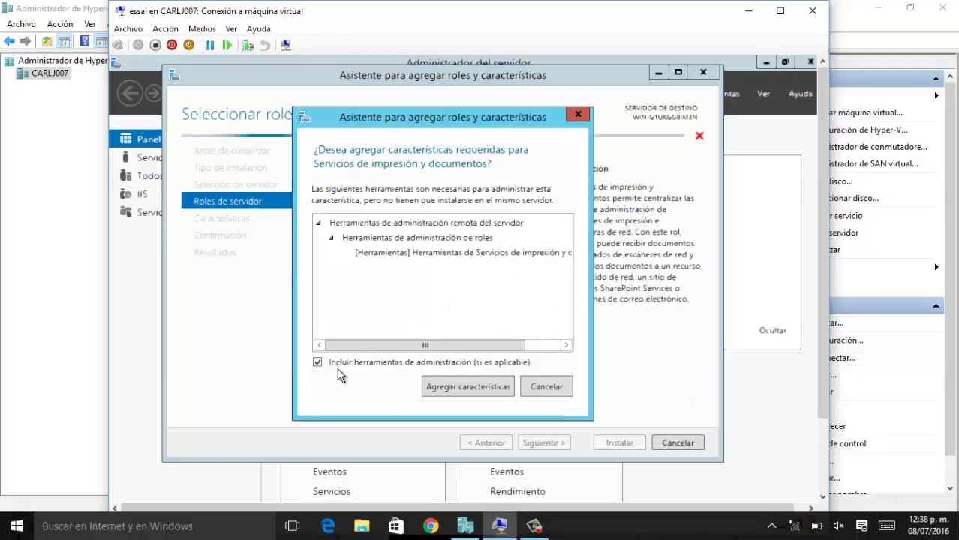
click(459, 386)
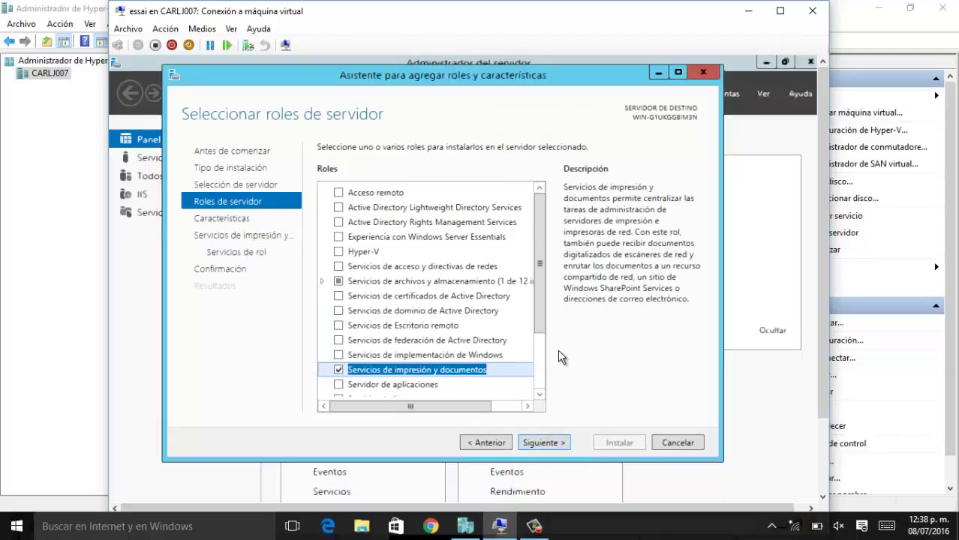
drag(543, 294, 559, 389)
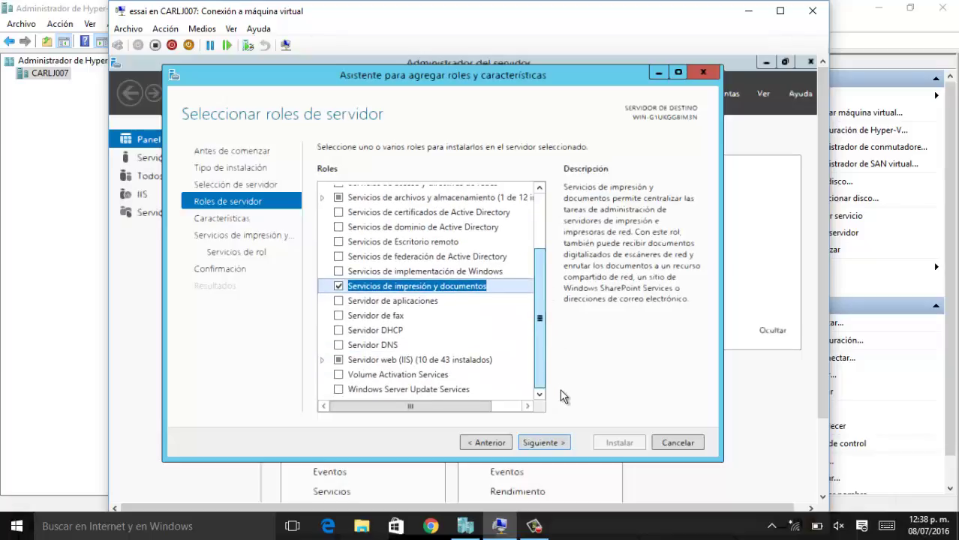
click(547, 443)
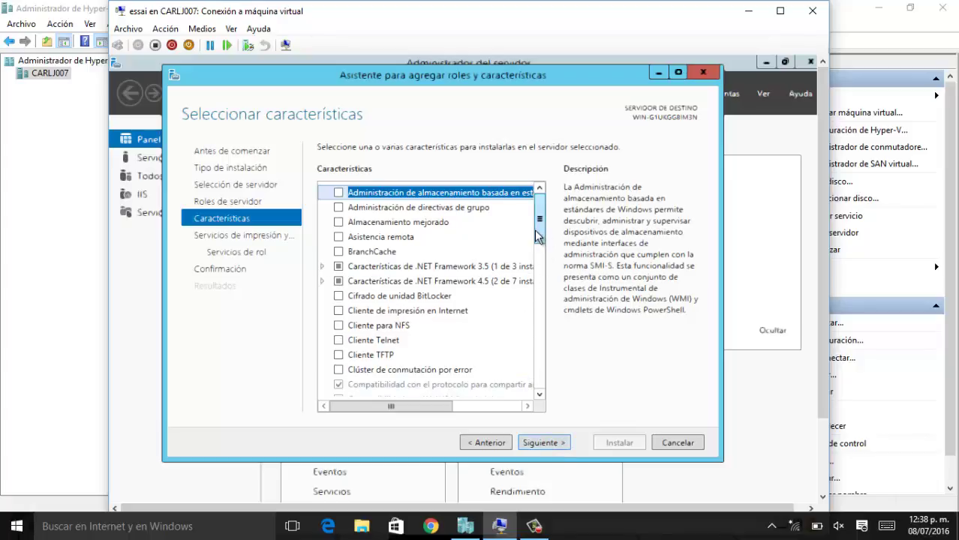
Step: Add no extra features, keep only the Servidor de impresión role service, and install the selected role
drag(542, 234, 557, 396)
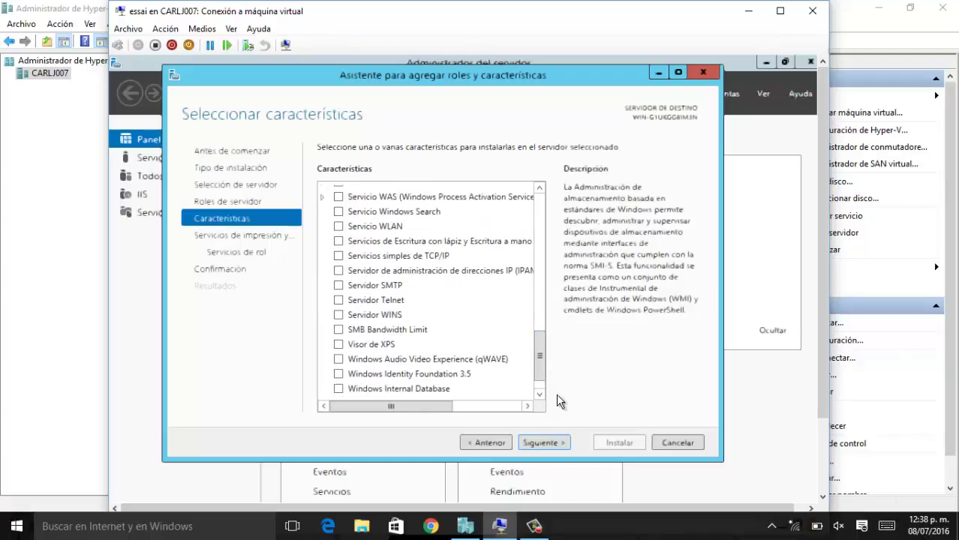
click(558, 443)
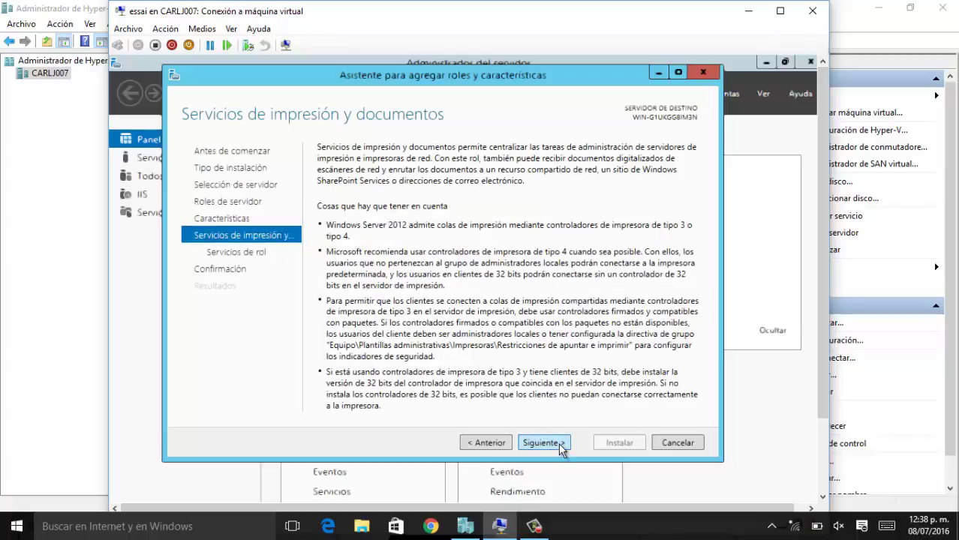
click(558, 443)
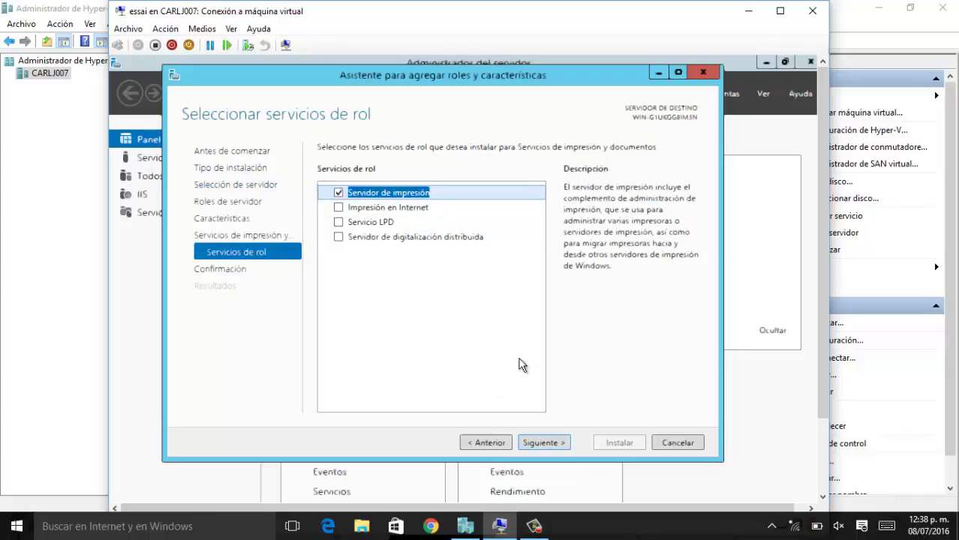
click(547, 444)
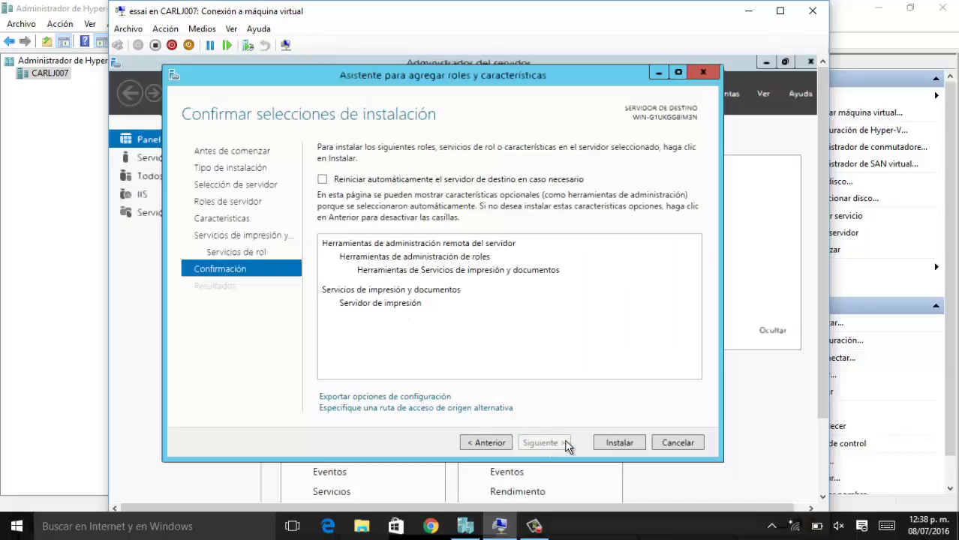
click(630, 445)
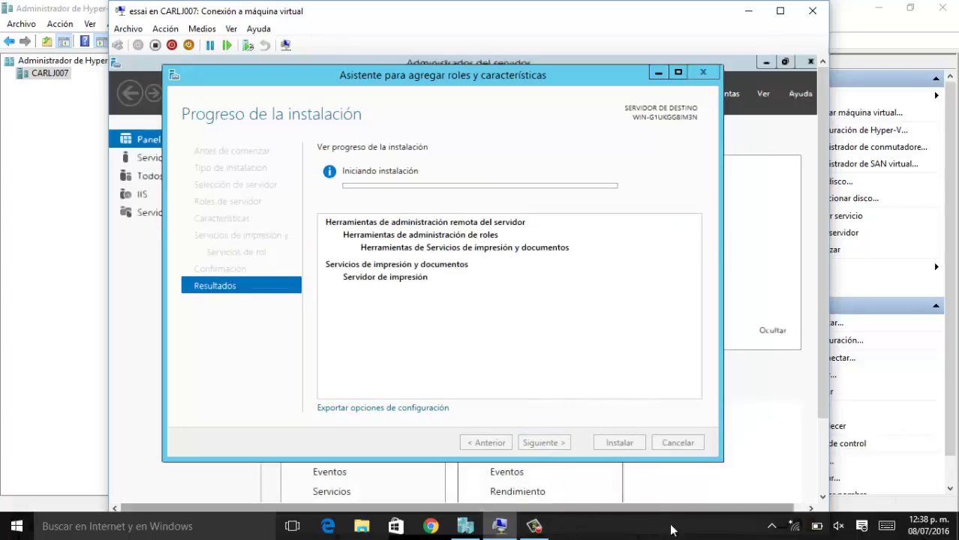
click(534, 528)
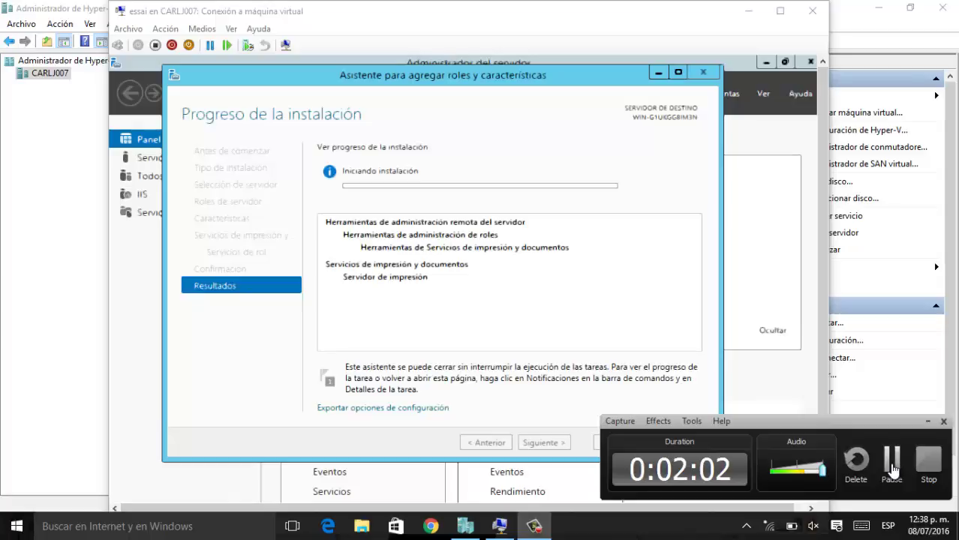
click(892, 466)
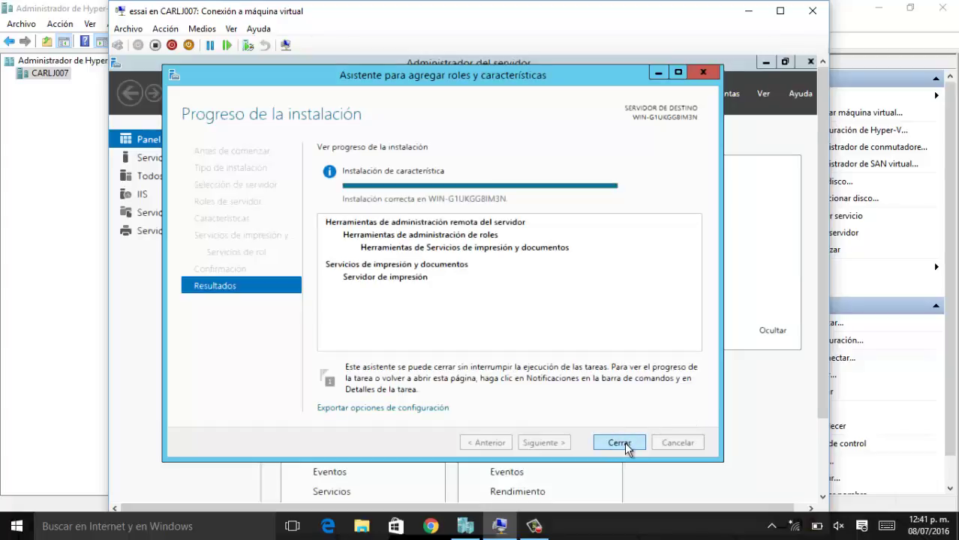
Step: Close the roles and features wizard and the Administrador del servidor window
click(620, 444)
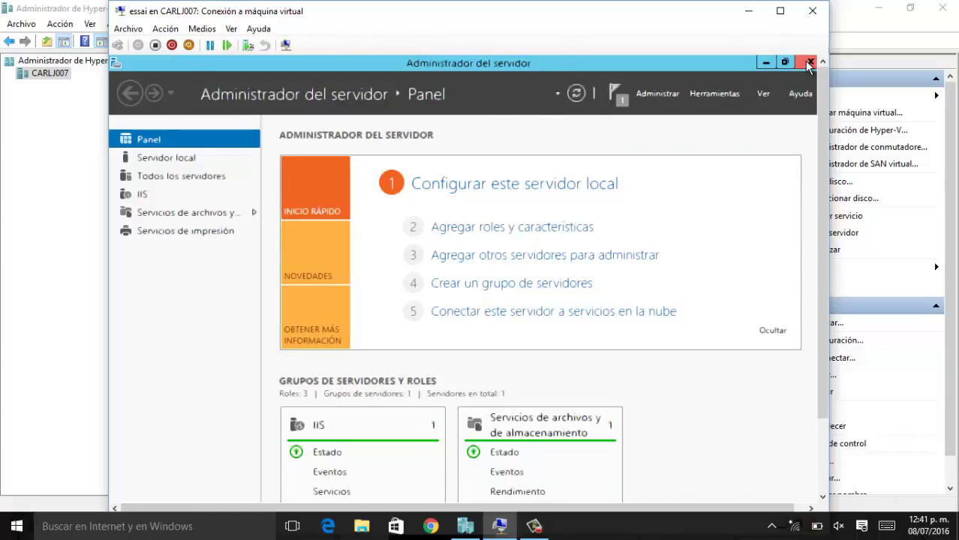
click(808, 63)
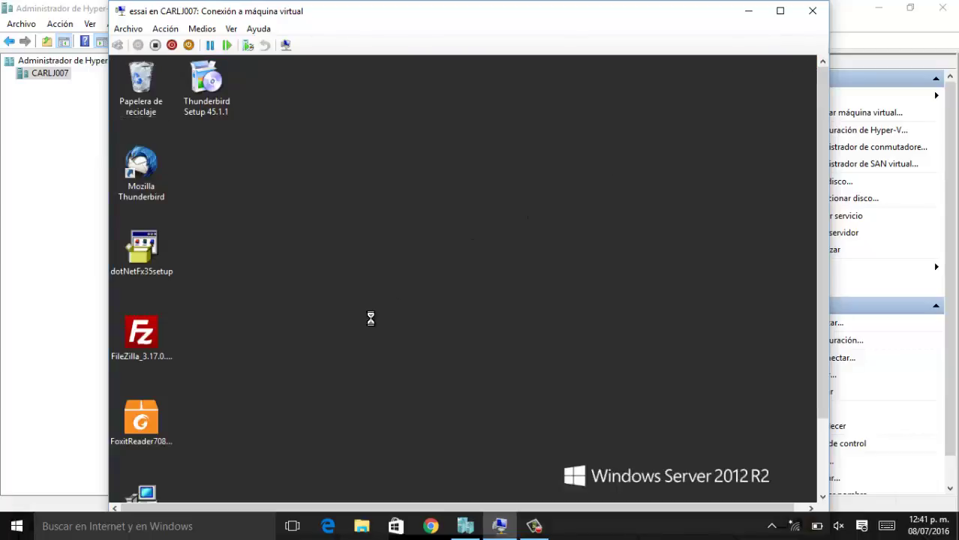
Step: Restart the virtual server, giving Otros (planeado) as the reason
key(super)
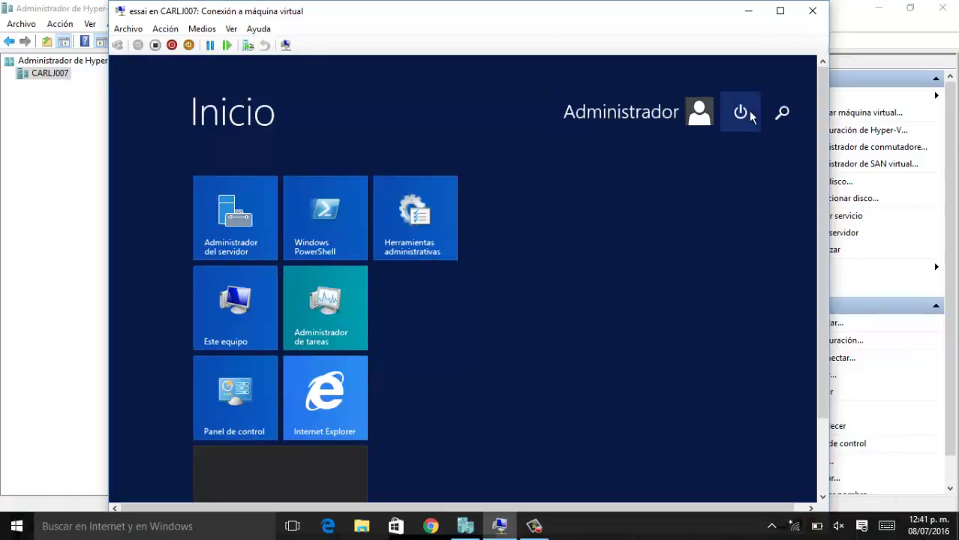
click(748, 111)
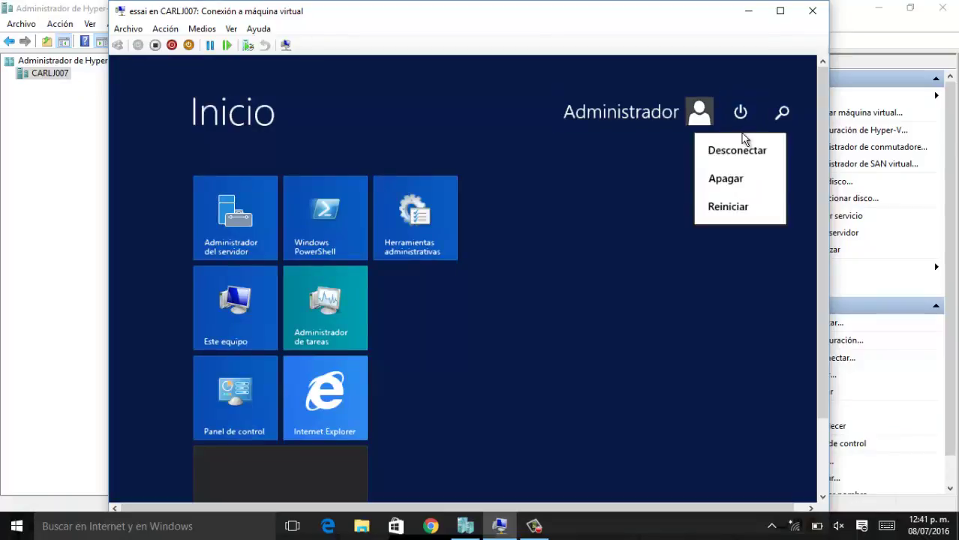
click(732, 215)
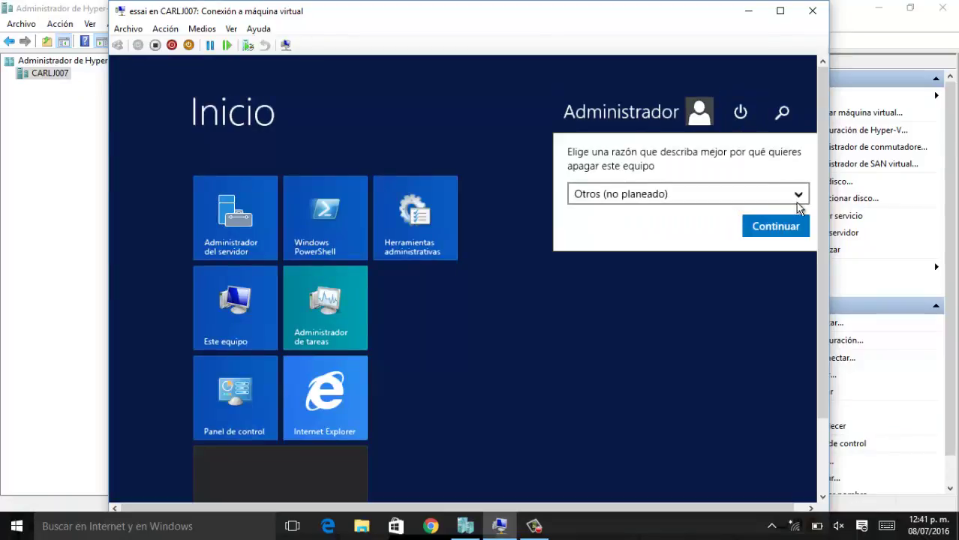
click(797, 195)
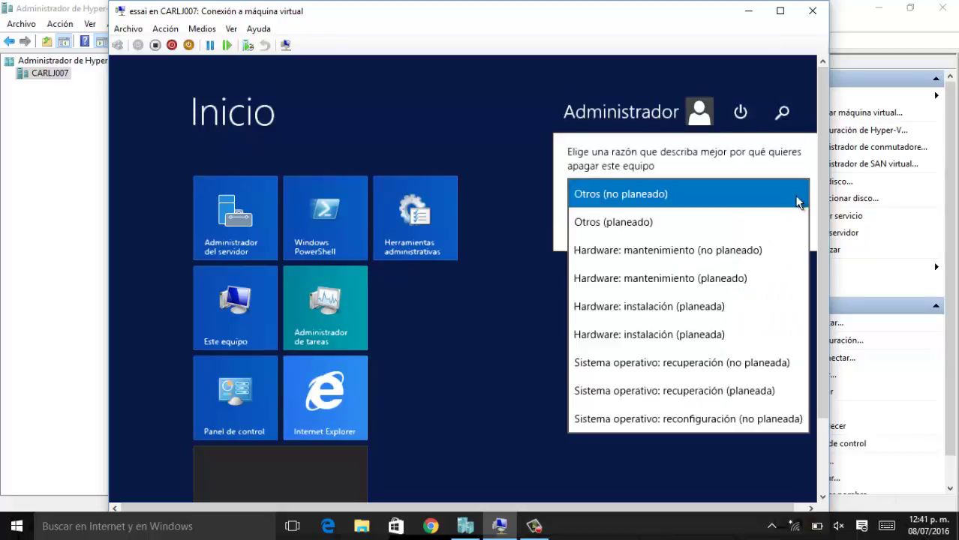
click(718, 219)
click(767, 227)
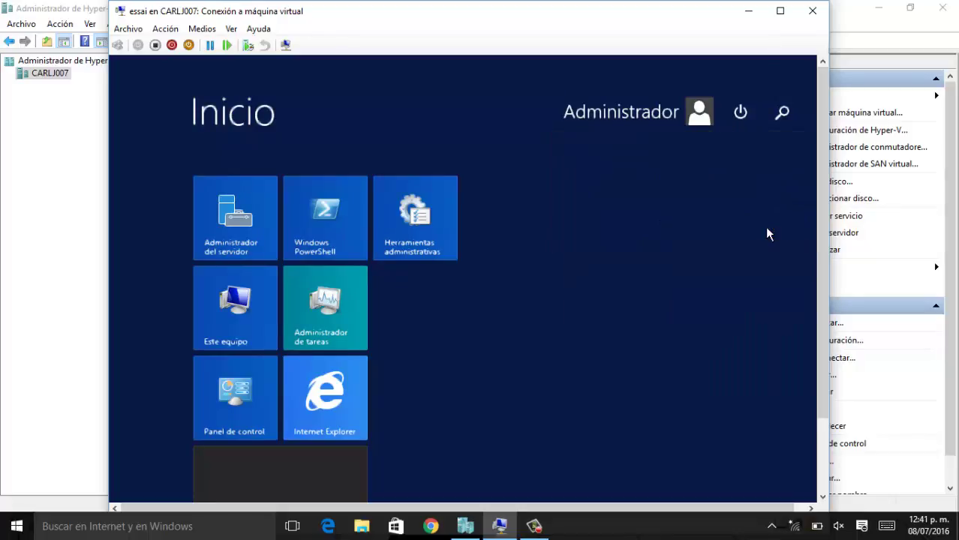
click(534, 526)
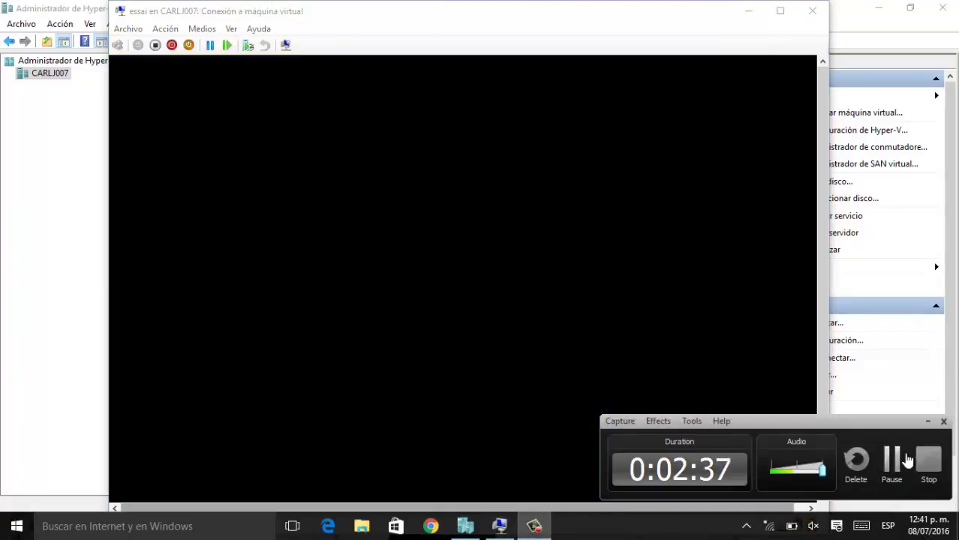
click(894, 476)
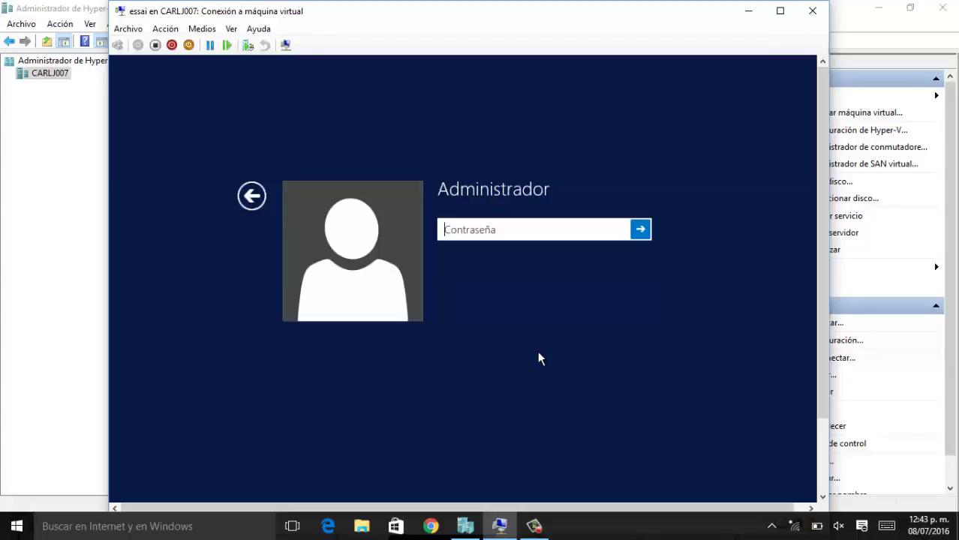
Step: Sign in to the Administrador account by entering the account password
text(*********)
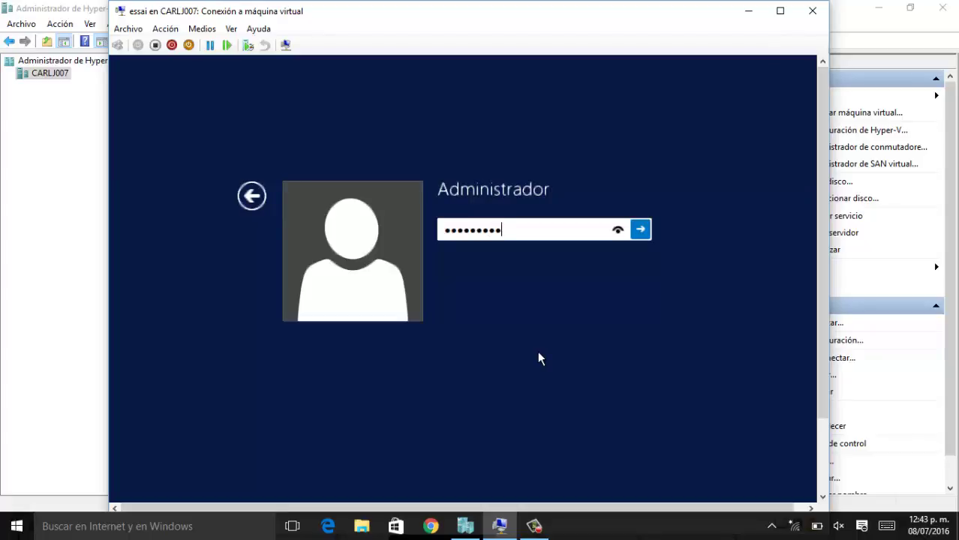
key(Return)
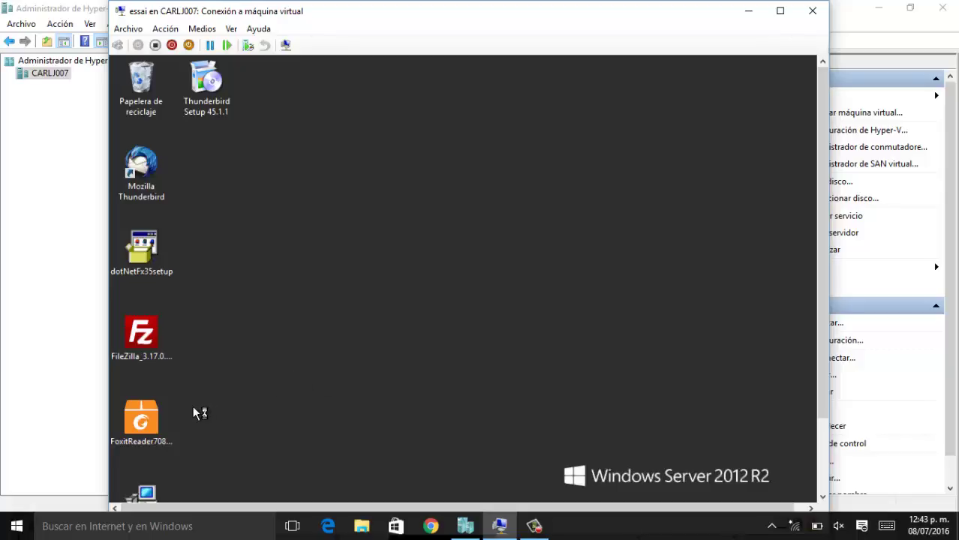
Step: Run the Foxit Reader installer from the desktop as administrator and use Español_Latinoamericano as the setup language
click(164, 437)
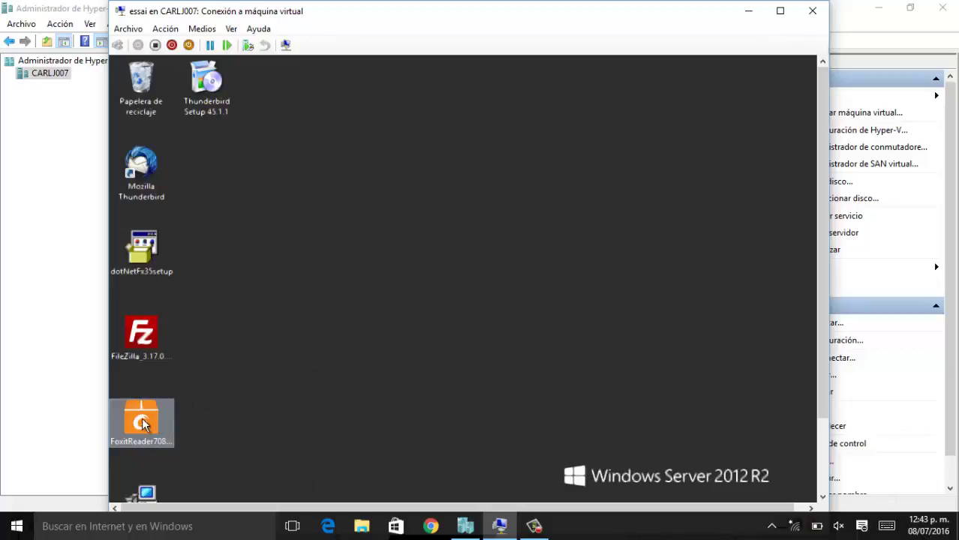
double_click(142, 423)
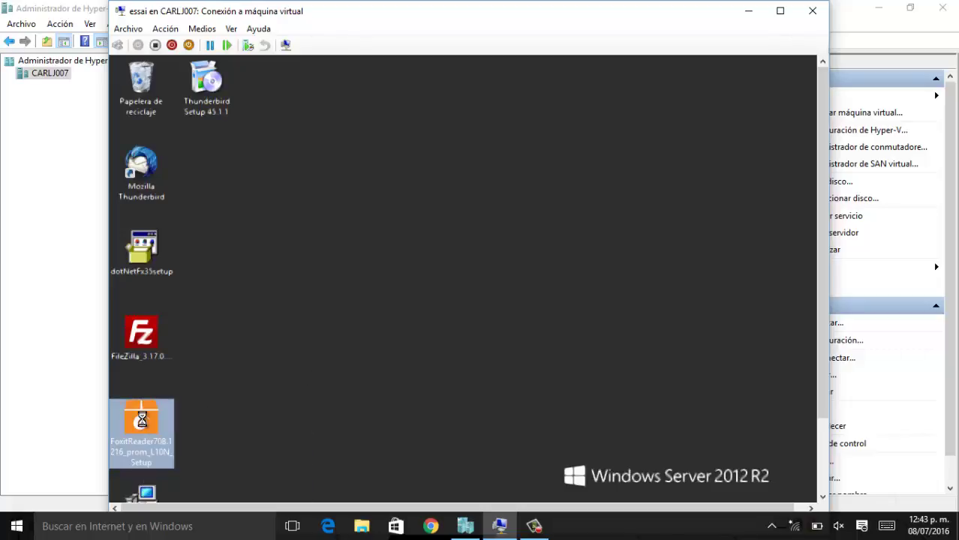
right_click(142, 418)
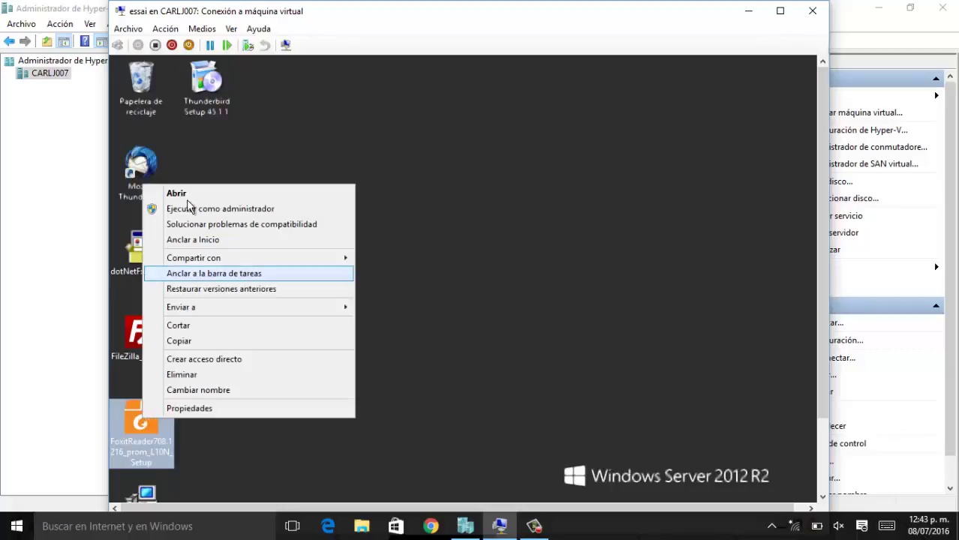
click(223, 211)
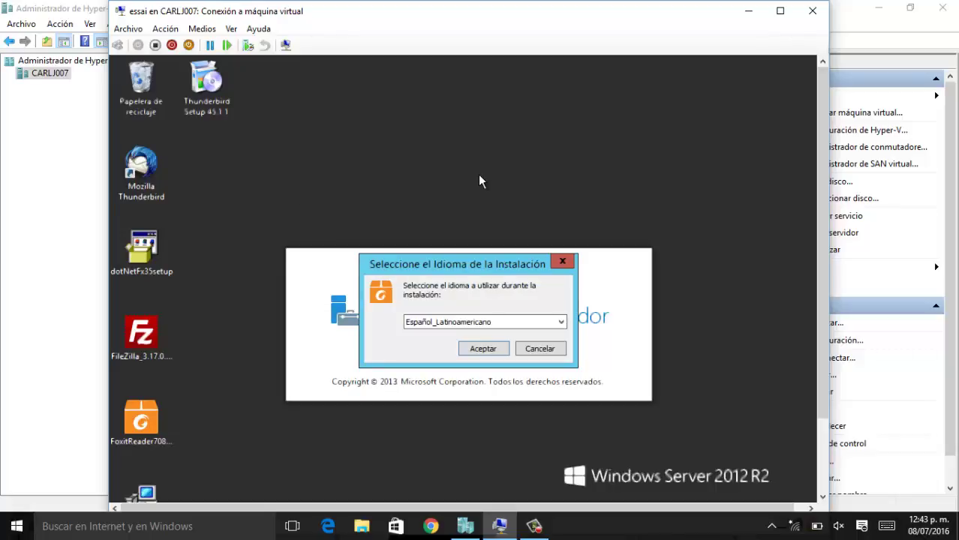
click(492, 349)
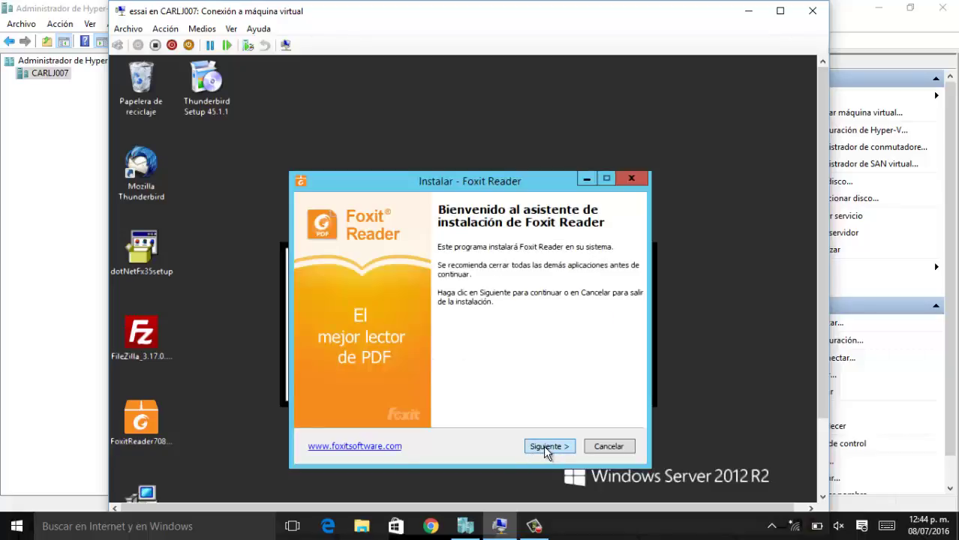
Step: Accept the Foxit Reader license agreement and keep the Instalación completa component selection
click(543, 446)
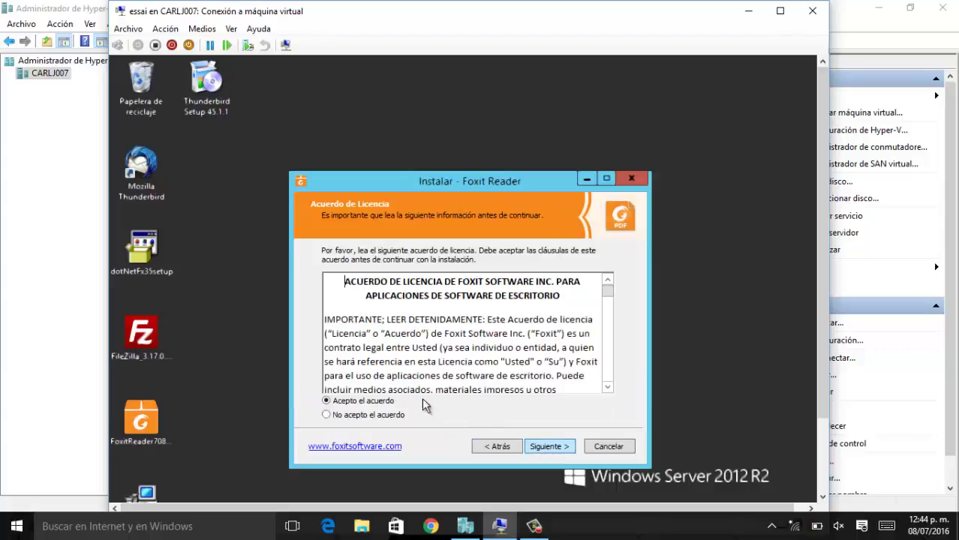
click(364, 403)
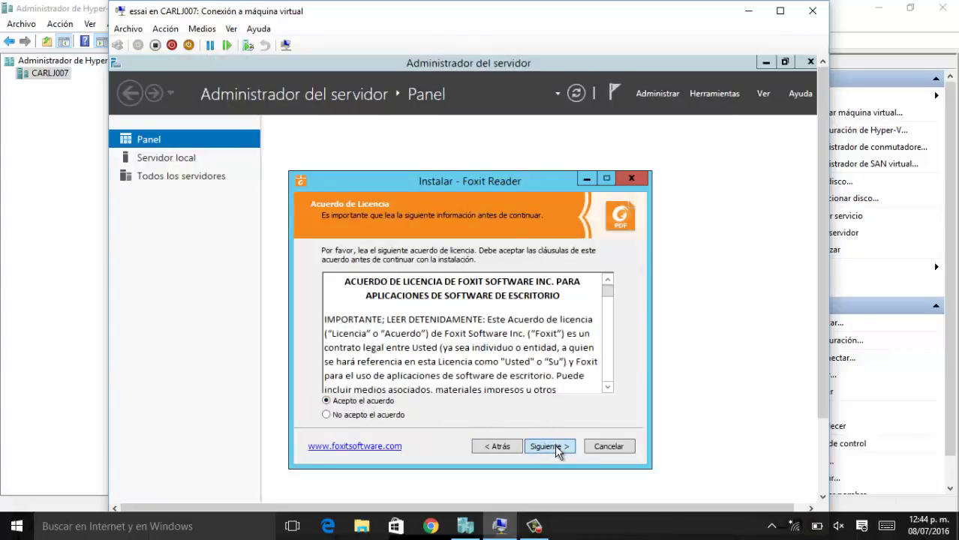
click(547, 446)
click(546, 447)
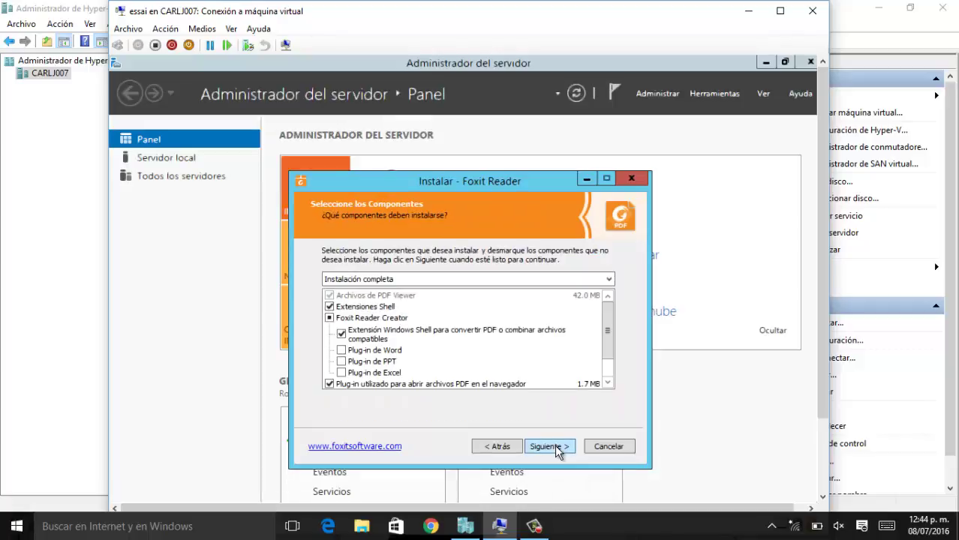
click(547, 446)
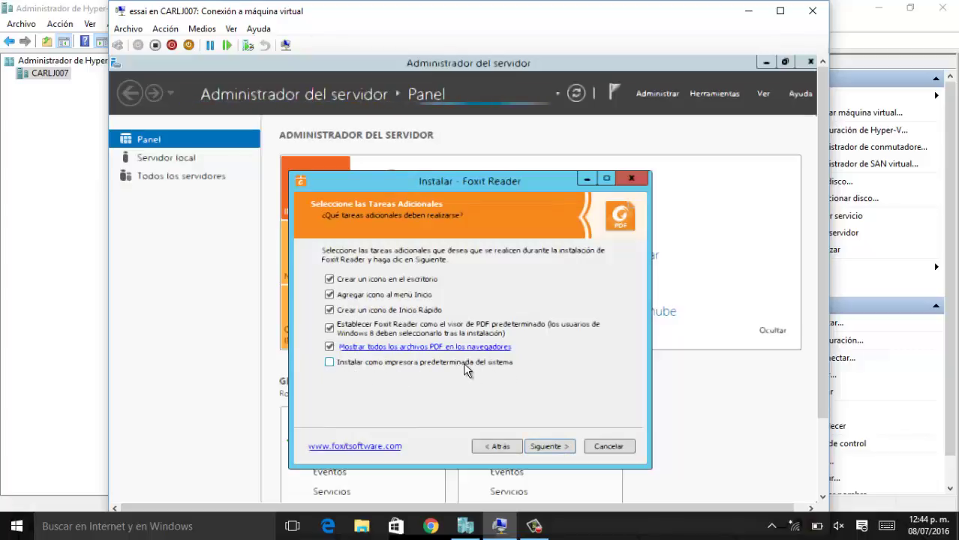
Step: Enable installing Foxit Reader as the system's default printer, keep safe reading mode active, and start the installation
click(329, 362)
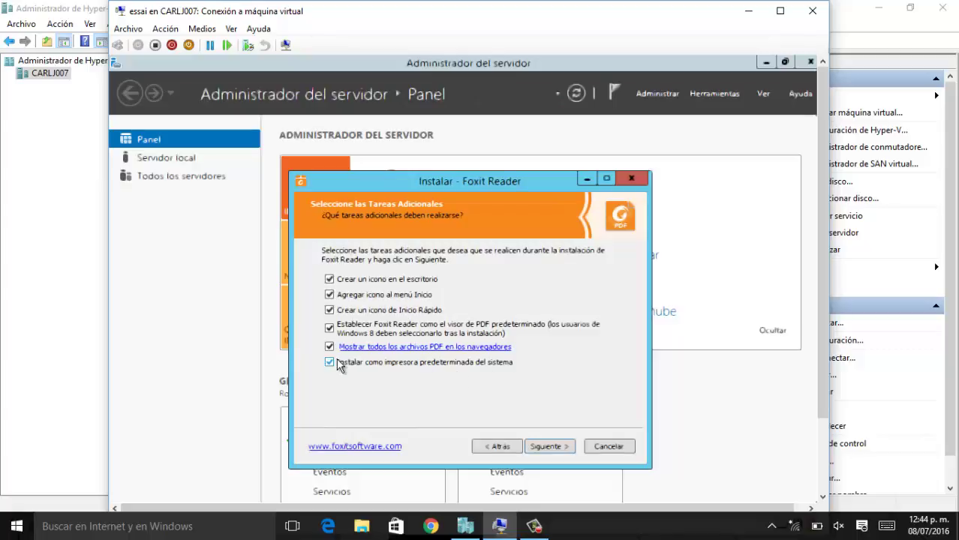
click(543, 445)
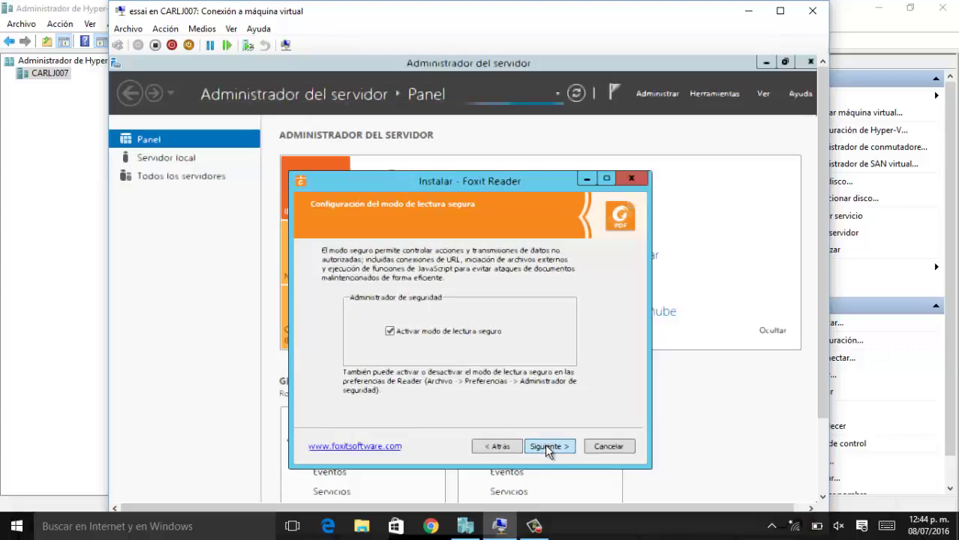
click(545, 445)
click(548, 446)
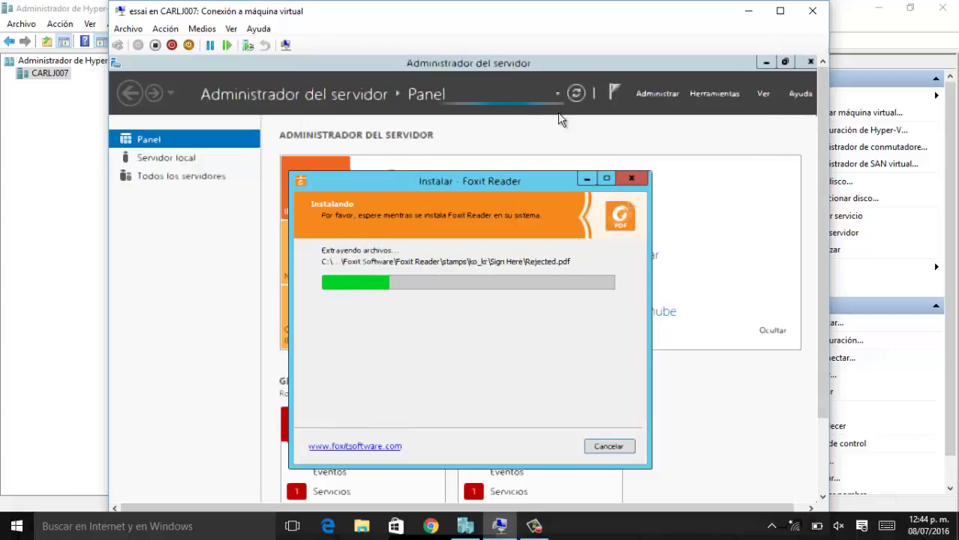
Step: Close the Administrador del servidor window
click(808, 65)
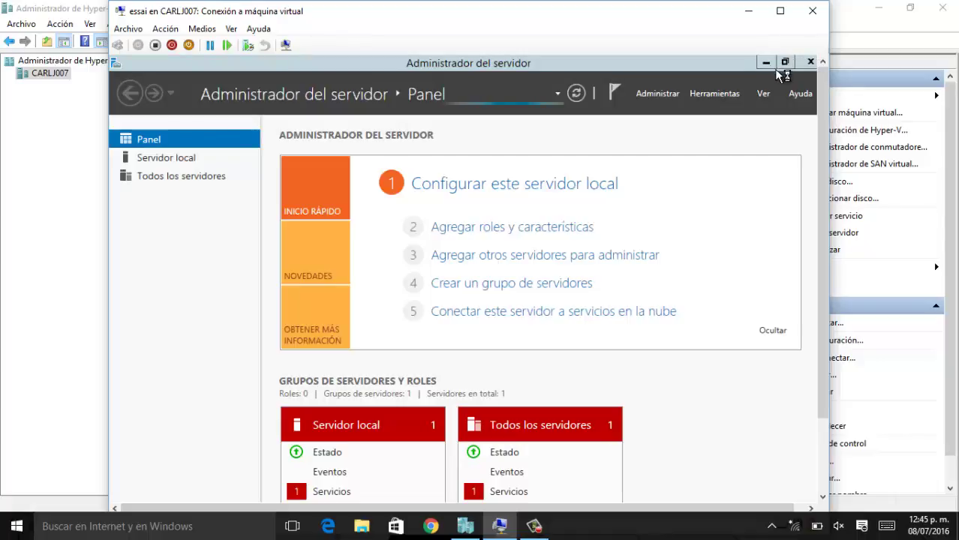
click(802, 71)
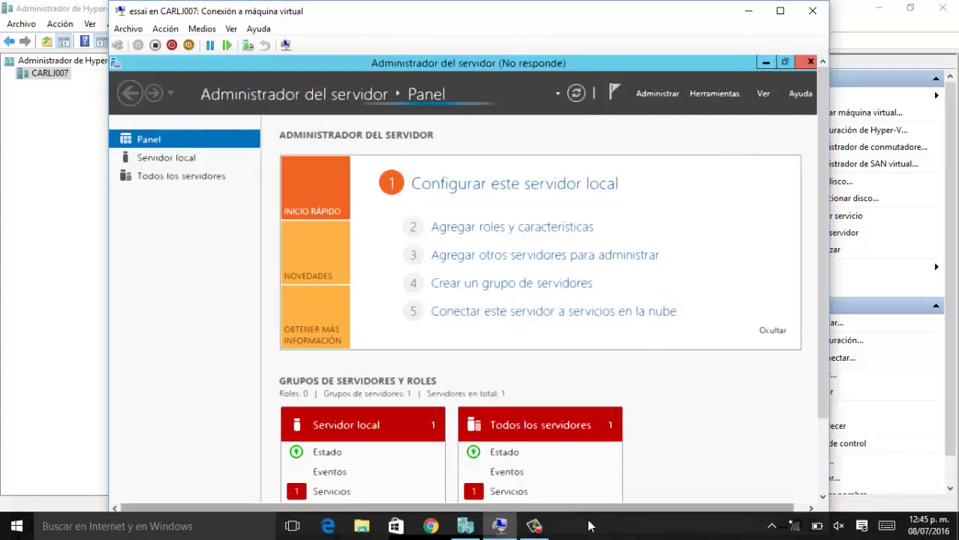
click(535, 530)
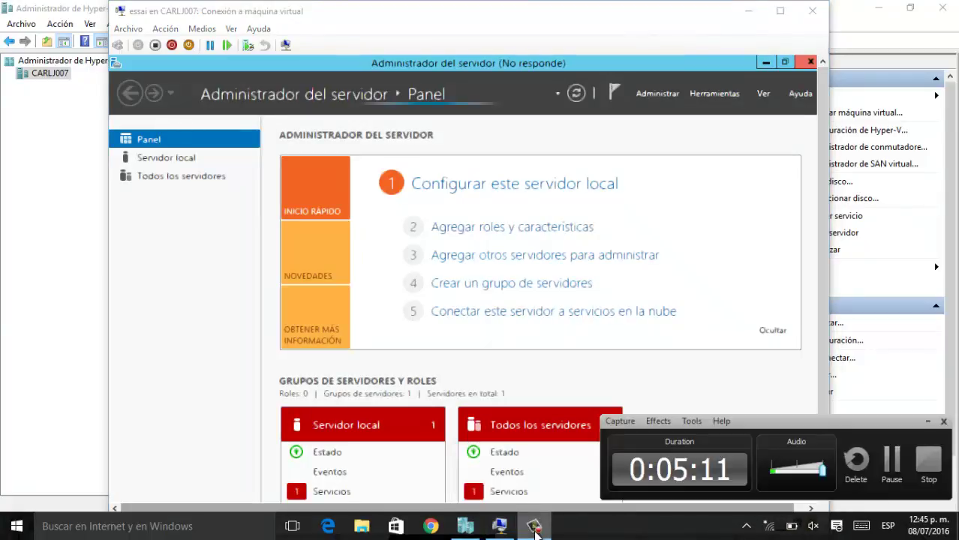
click(891, 466)
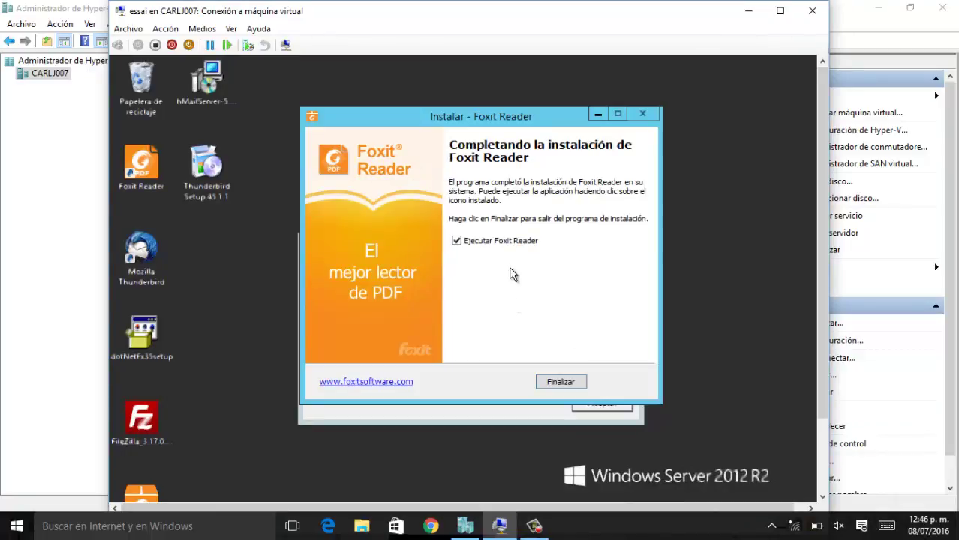
Step: Finish the installer with Foxit Reader launched, skipping registration and setting it as the default PDF viewer
click(560, 382)
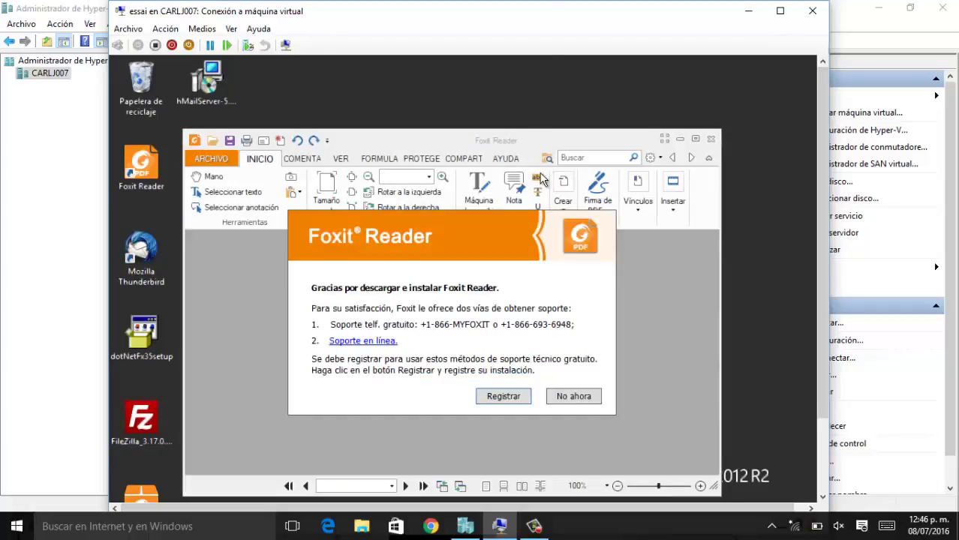
click(575, 399)
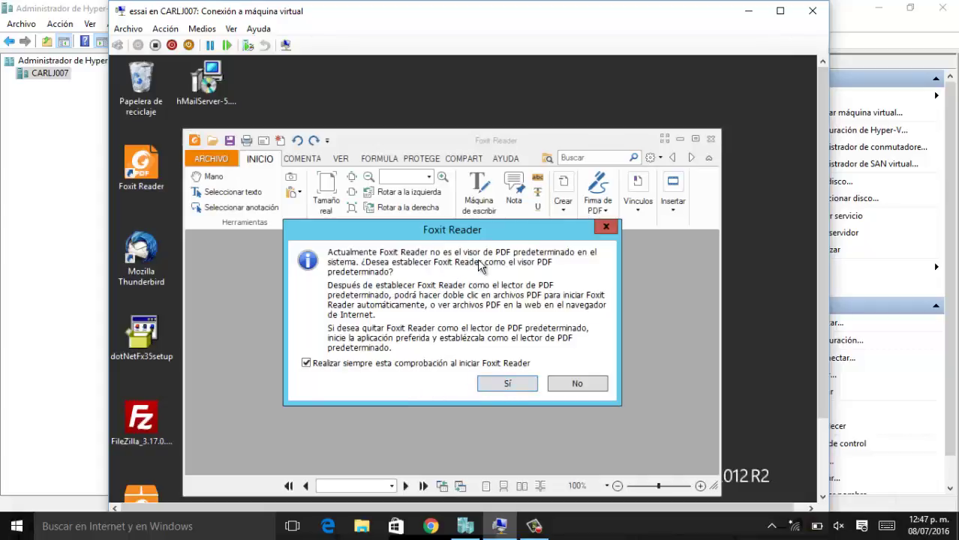
click(495, 388)
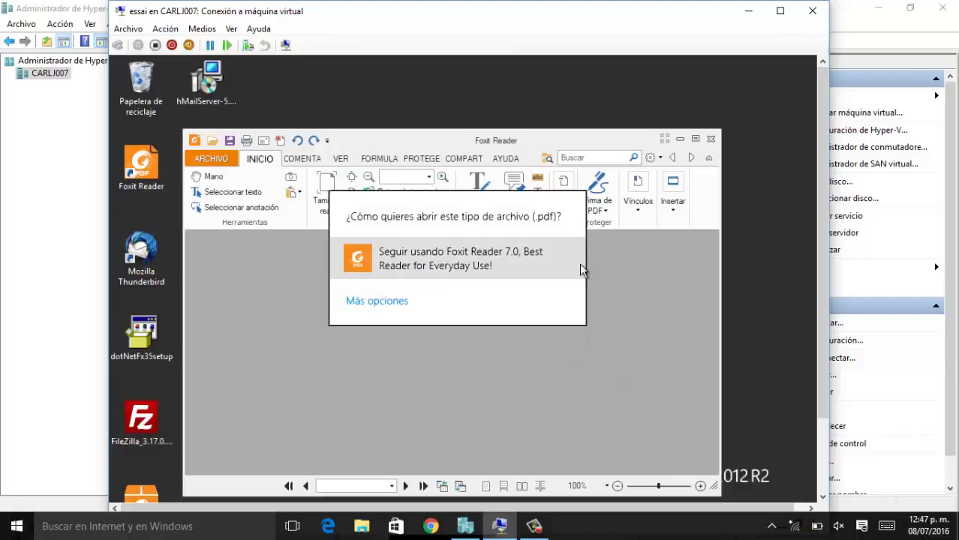
click(650, 299)
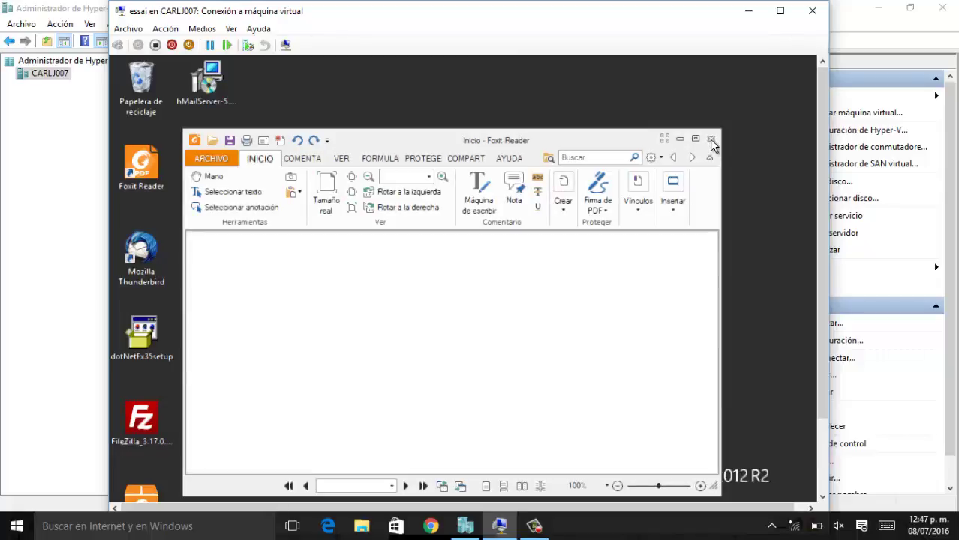
Step: Close Foxit Reader and dismiss the Administrador del servidor message
click(711, 140)
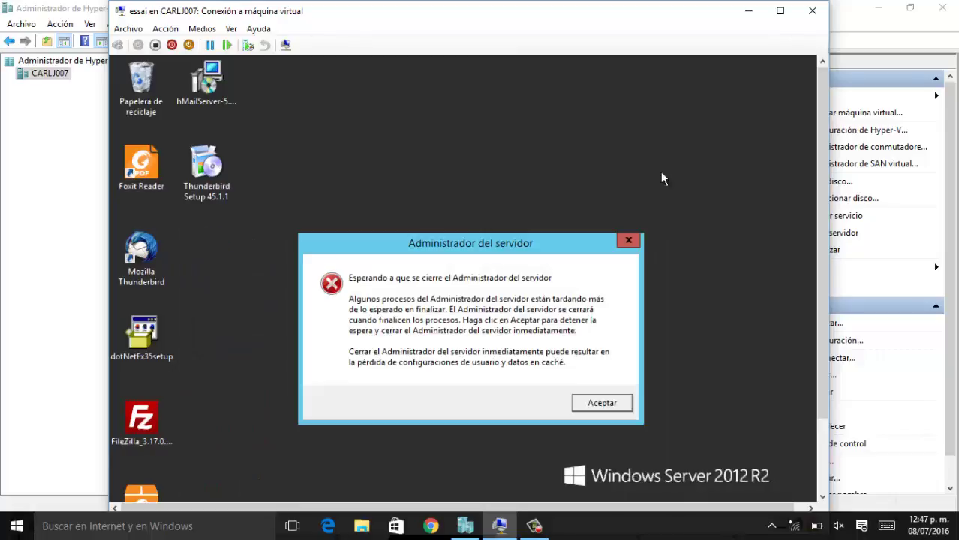
click(628, 240)
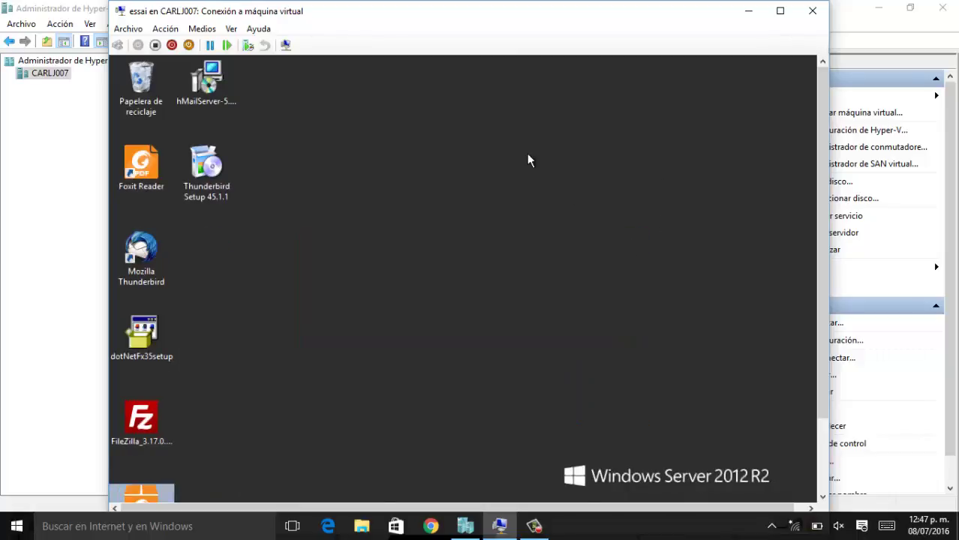
click(537, 529)
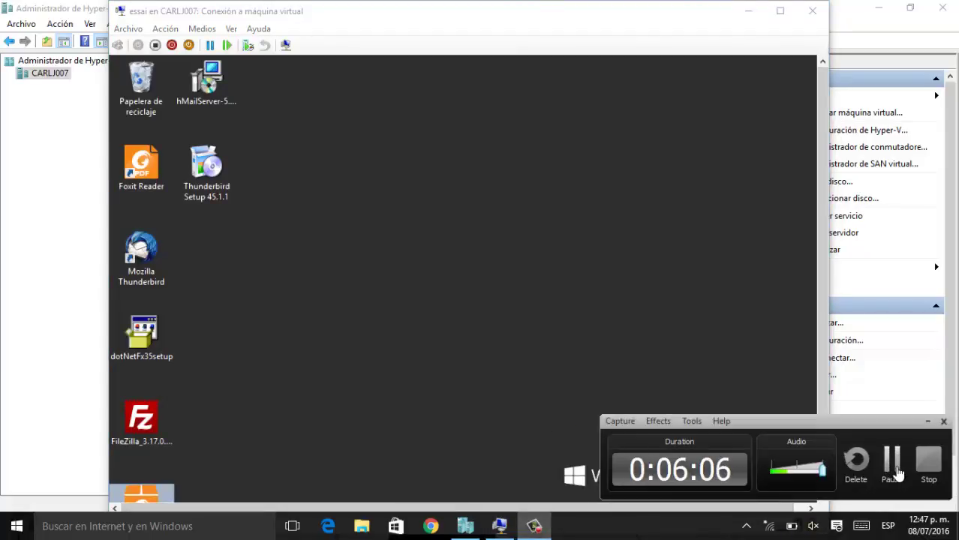
click(898, 473)
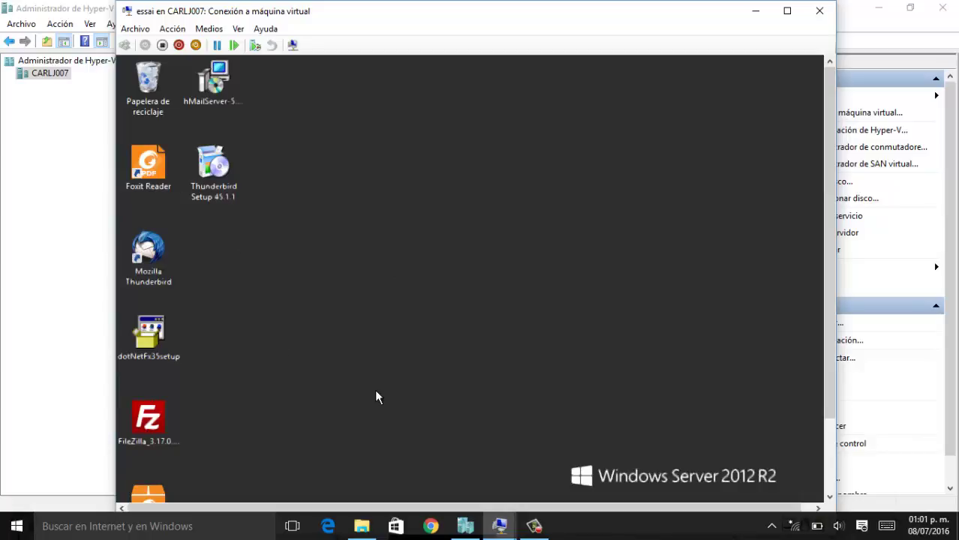
Step: Search the virtual server for "impresión" and open Administración de impresión
key(super)
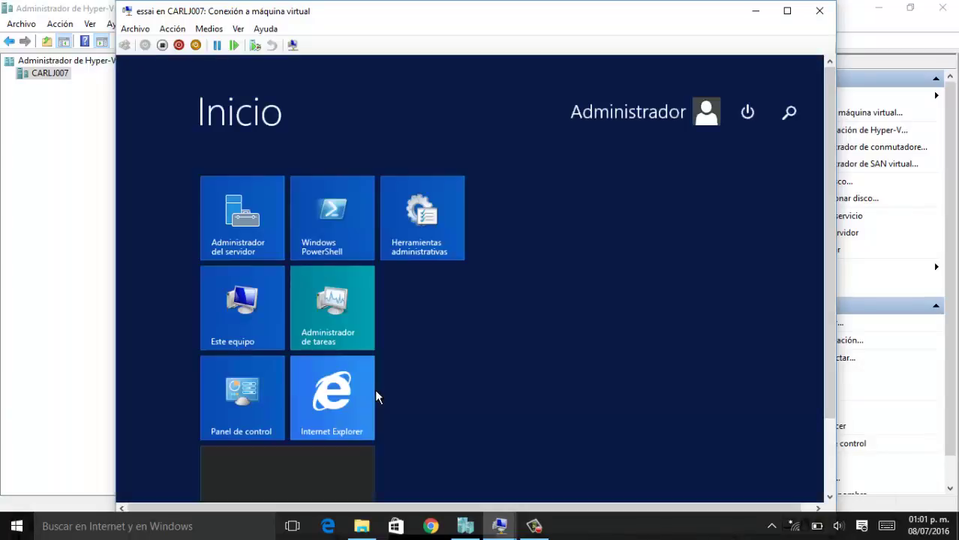
click(788, 117)
text(impresión)
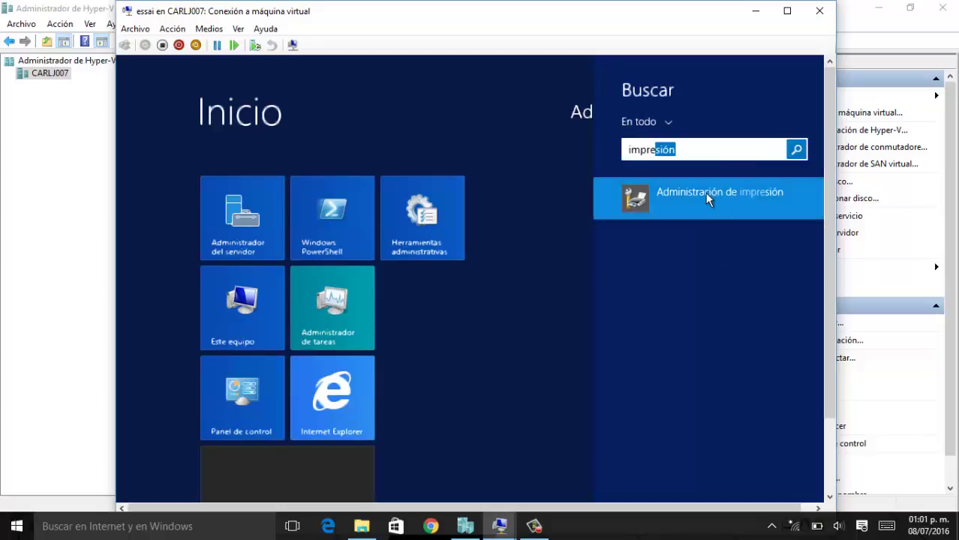
click(706, 193)
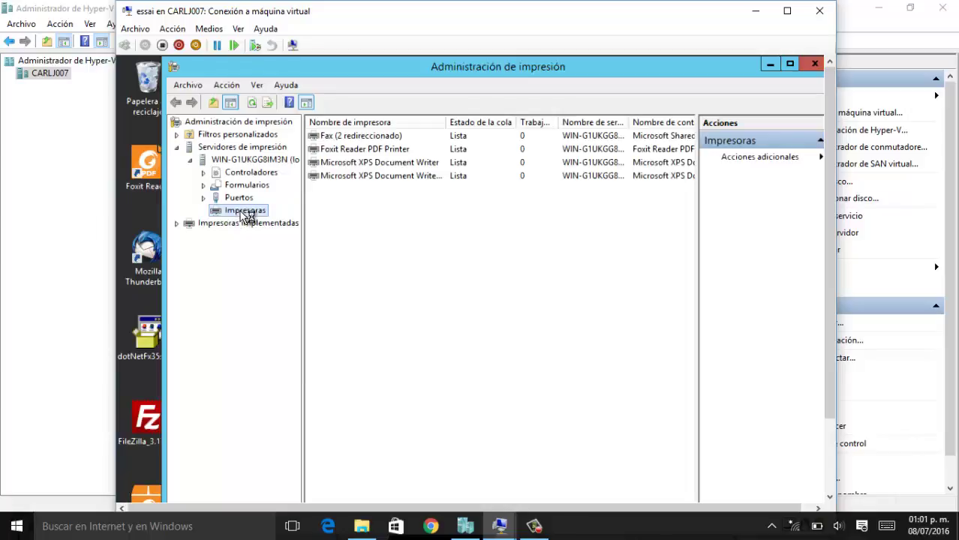
Step: Expand the local server under Servidores de impresión and list its Impresoras
click(177, 148)
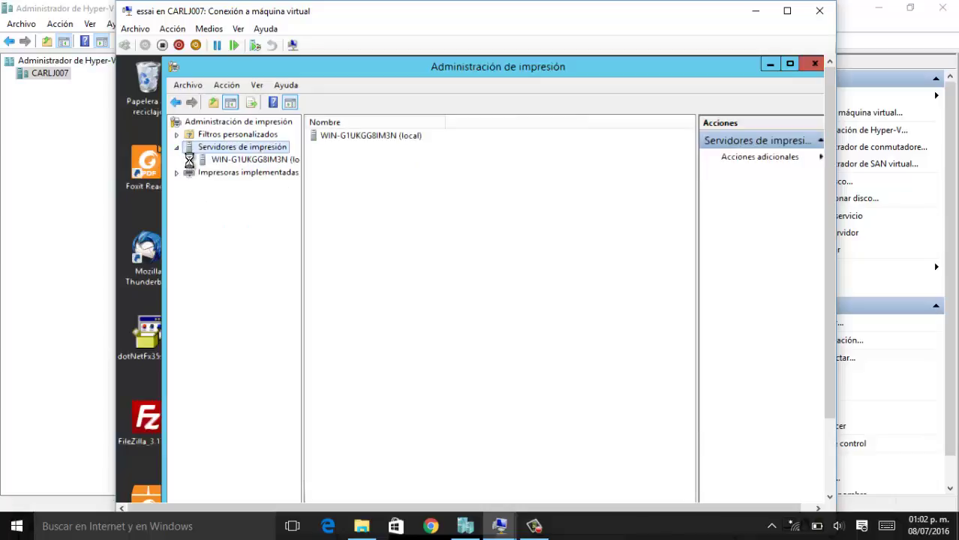
click(190, 160)
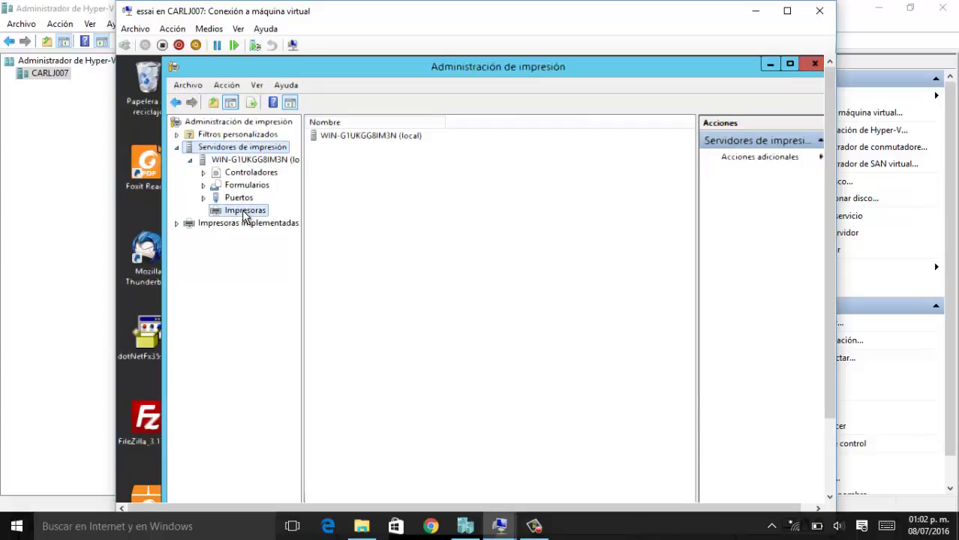
click(244, 213)
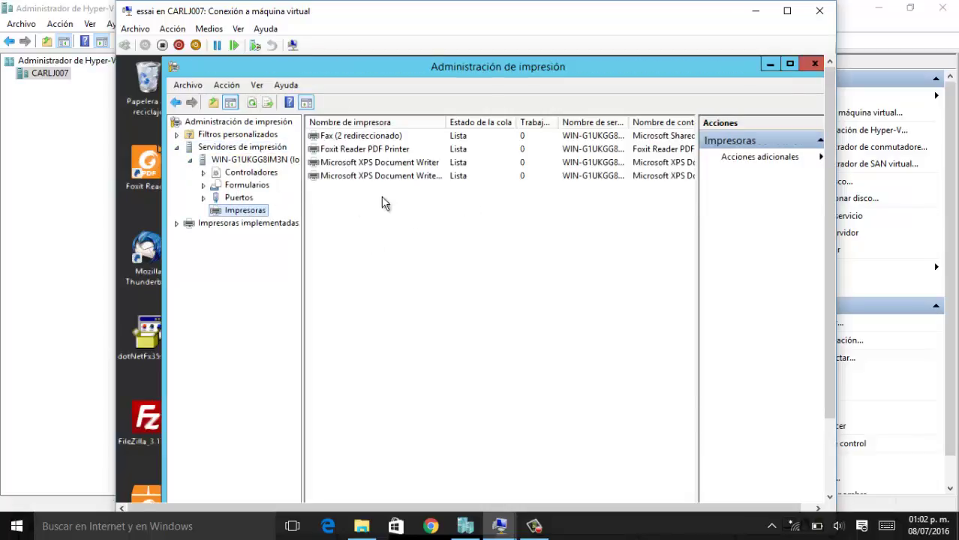
Step: Share the Foxit Reader PDF Printer on the network with Foxit Reader PDF Printer as the share name
click(369, 153)
right_click(368, 153)
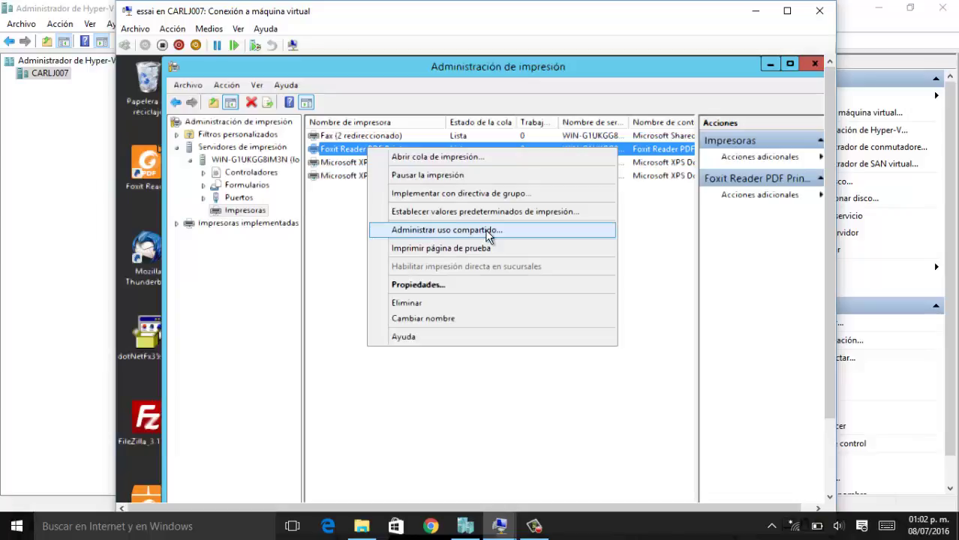
click(486, 231)
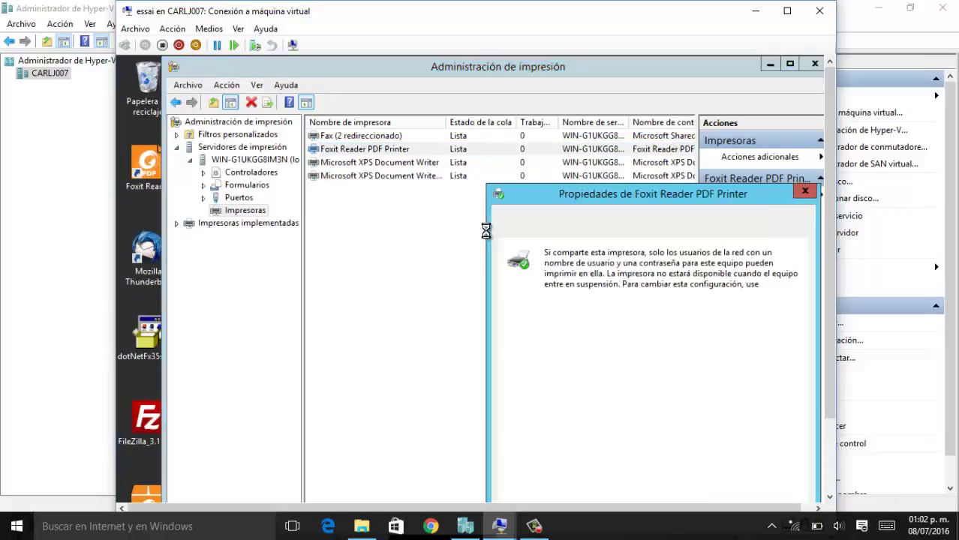
drag(552, 196, 454, 129)
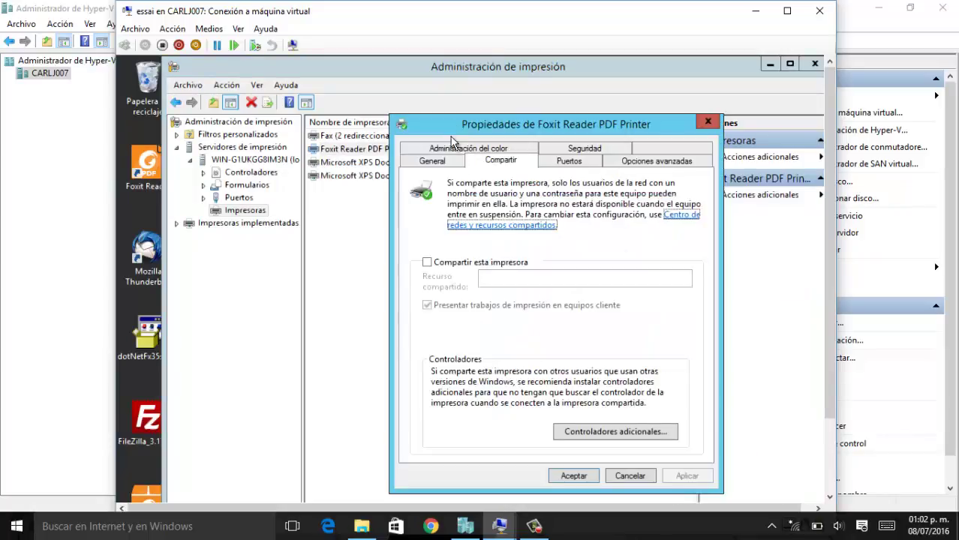
click(427, 262)
click(426, 262)
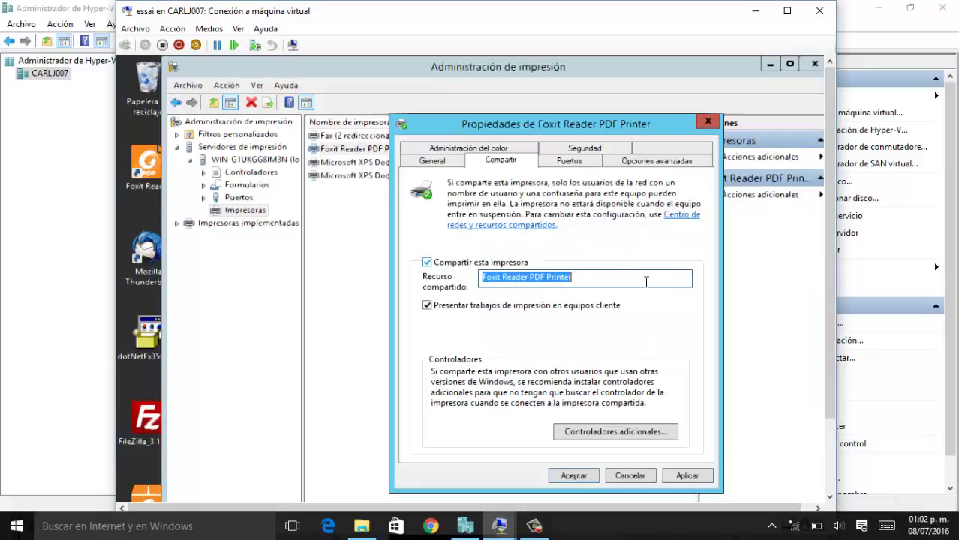
click(579, 280)
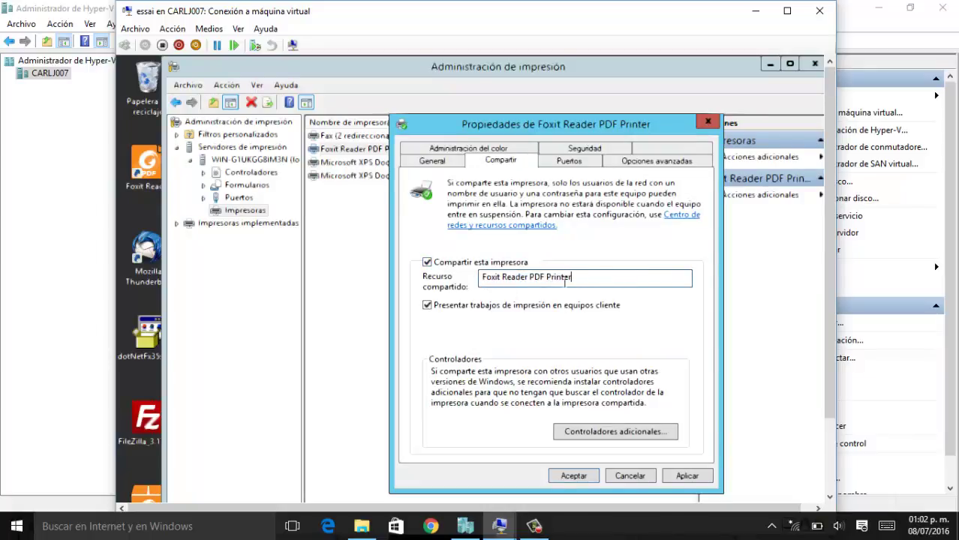
click(687, 476)
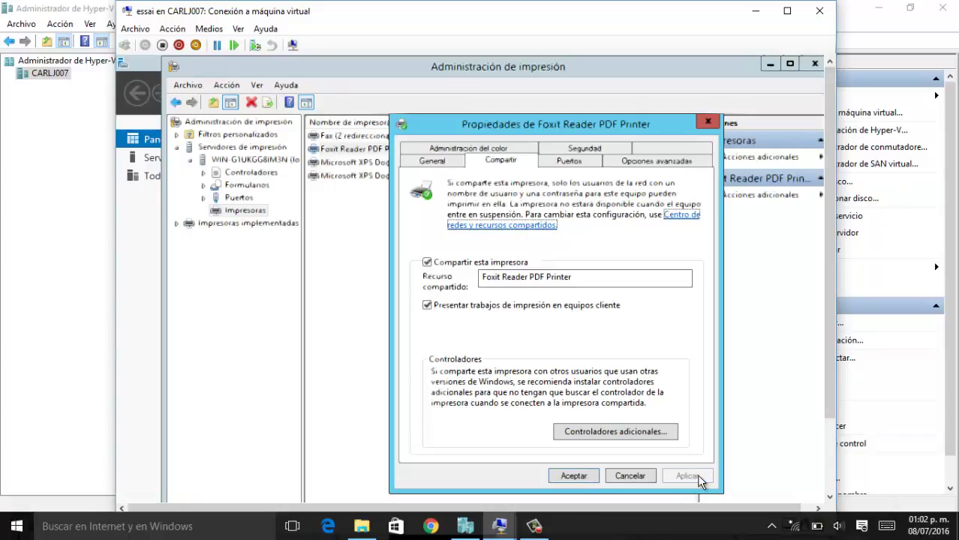
click(573, 476)
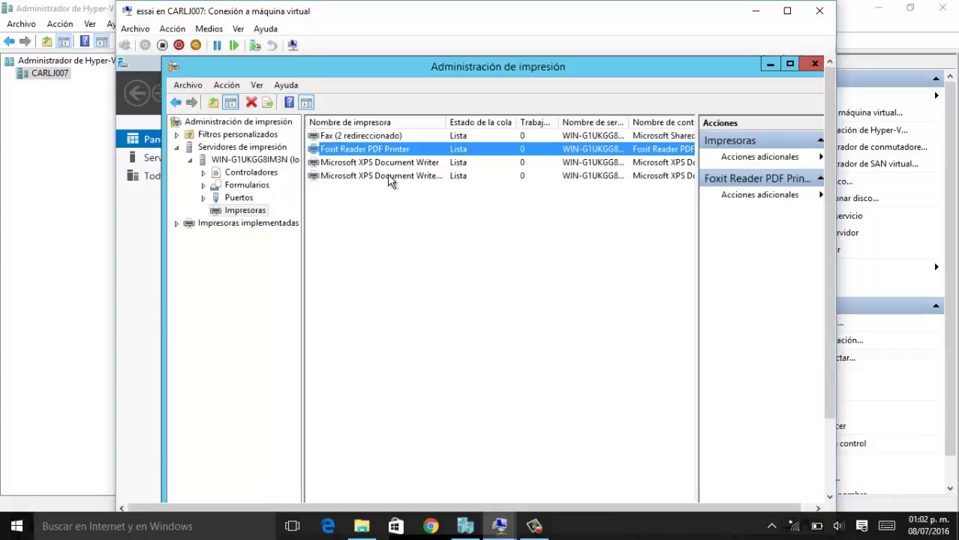
Step: Review the general properties of the Foxit Reader PDF Printer and close its properties dialog
right_click(390, 149)
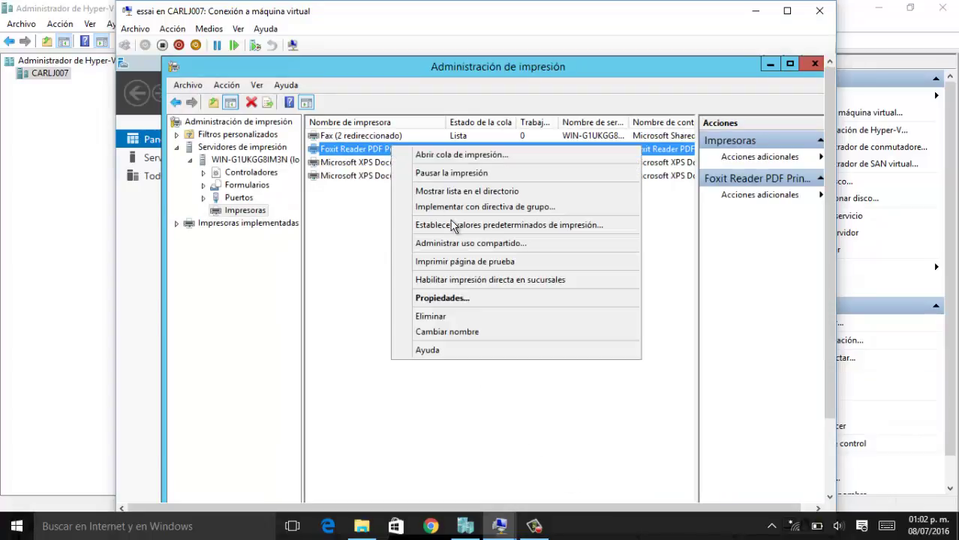
click(454, 303)
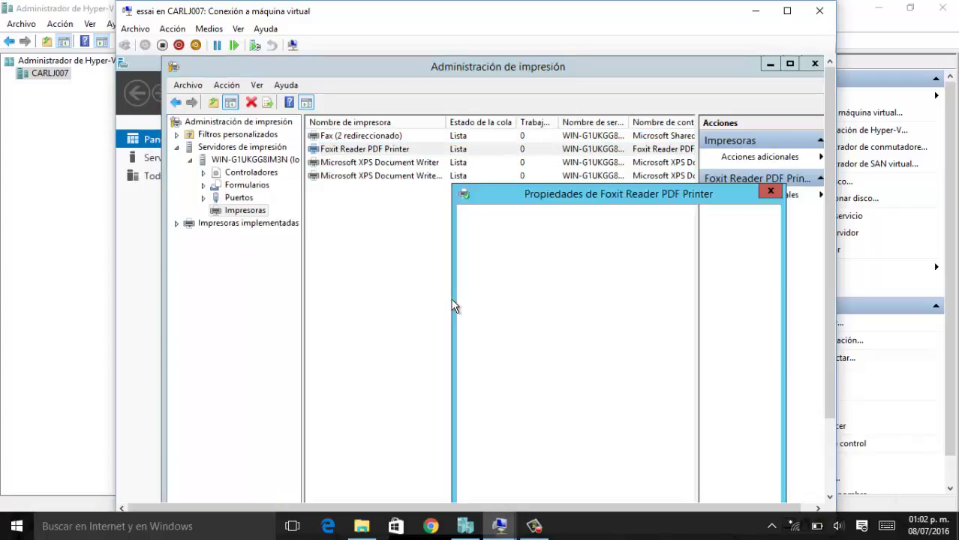
drag(490, 193, 433, 64)
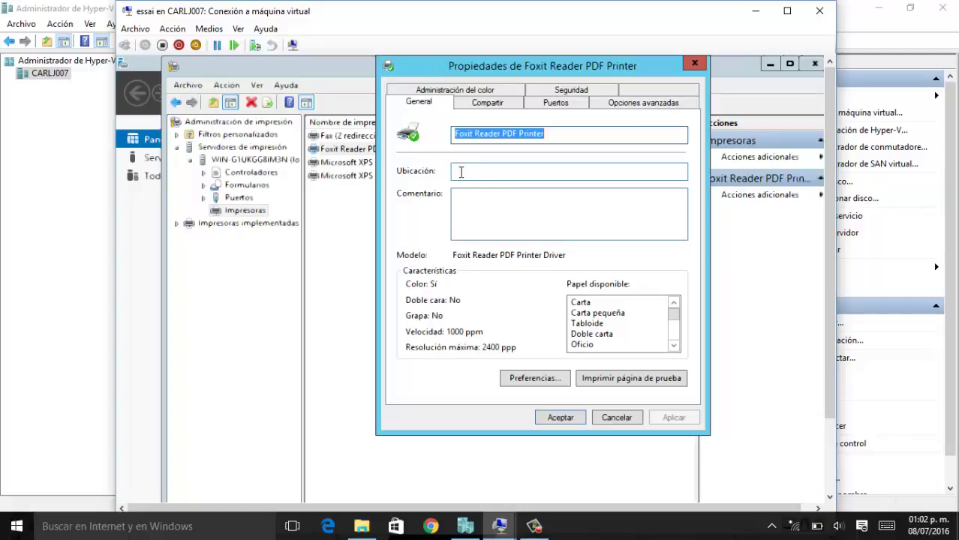
click(695, 63)
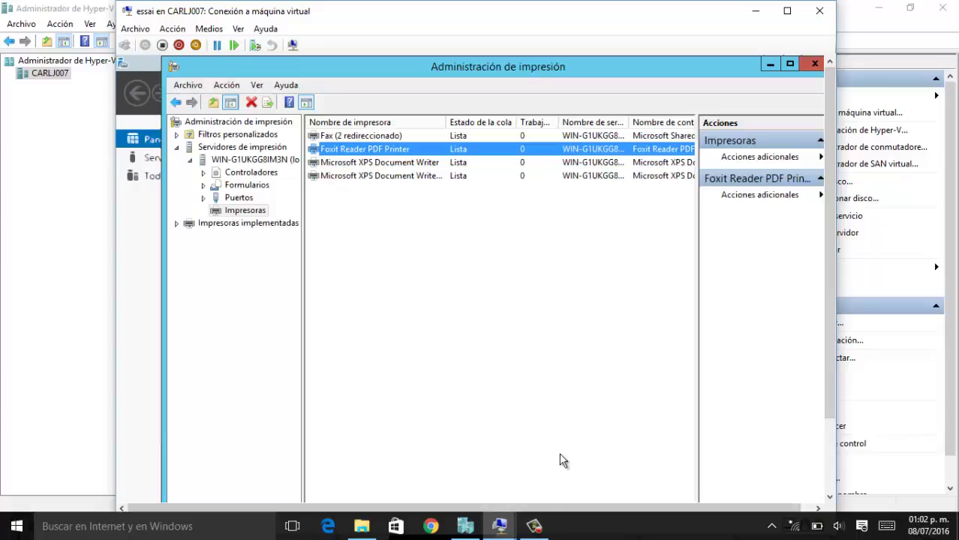
click(540, 528)
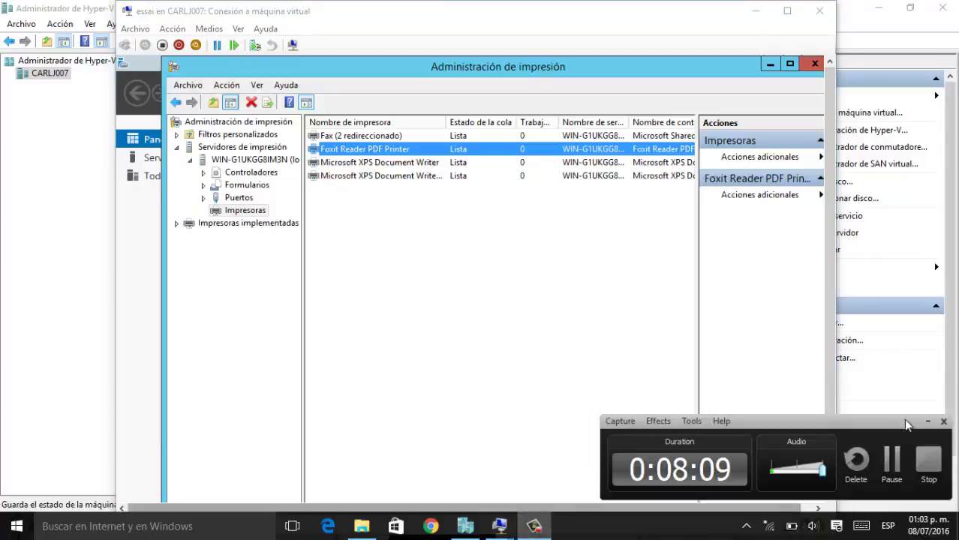
click(893, 470)
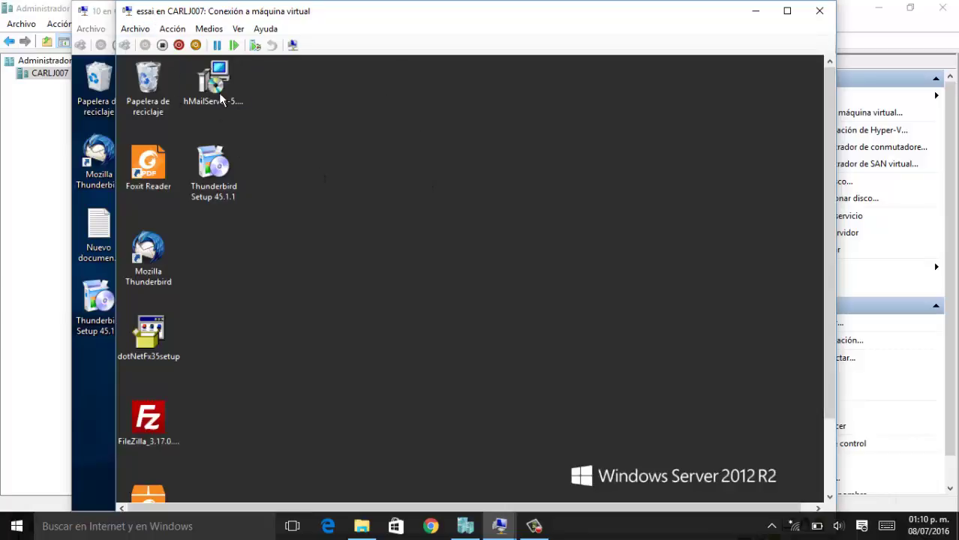
Step: View the desktop of the virtual machine 10 and return to the essai server's connection window
click(109, 27)
click(128, 29)
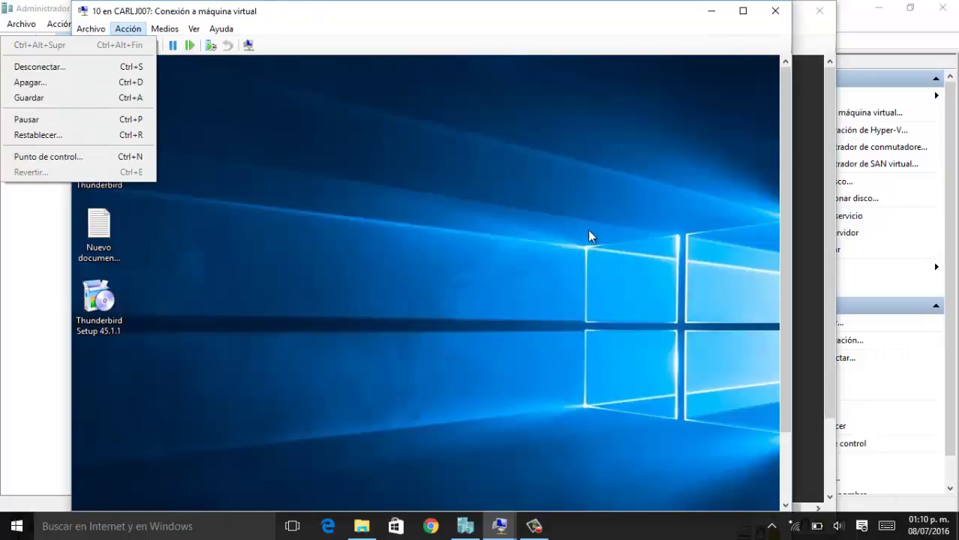
click(473, 259)
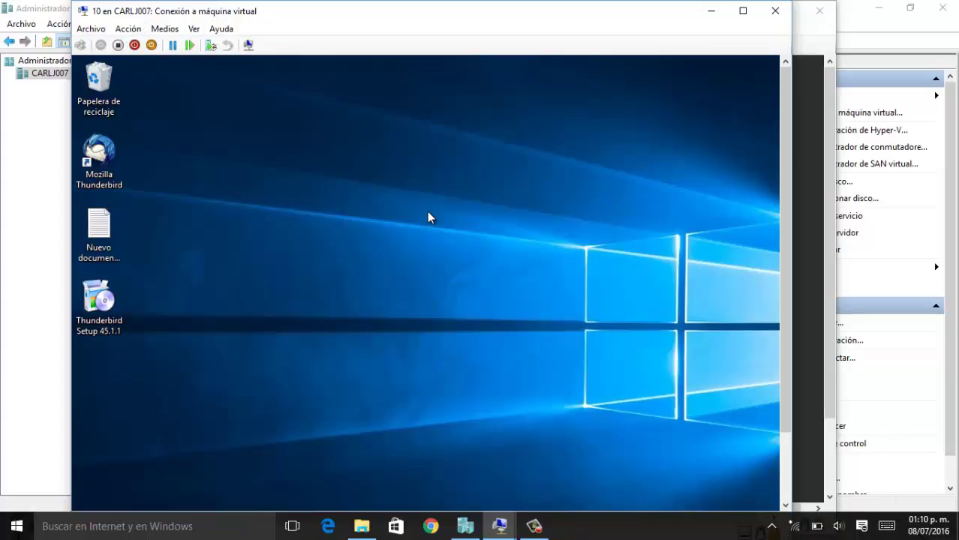
click(812, 185)
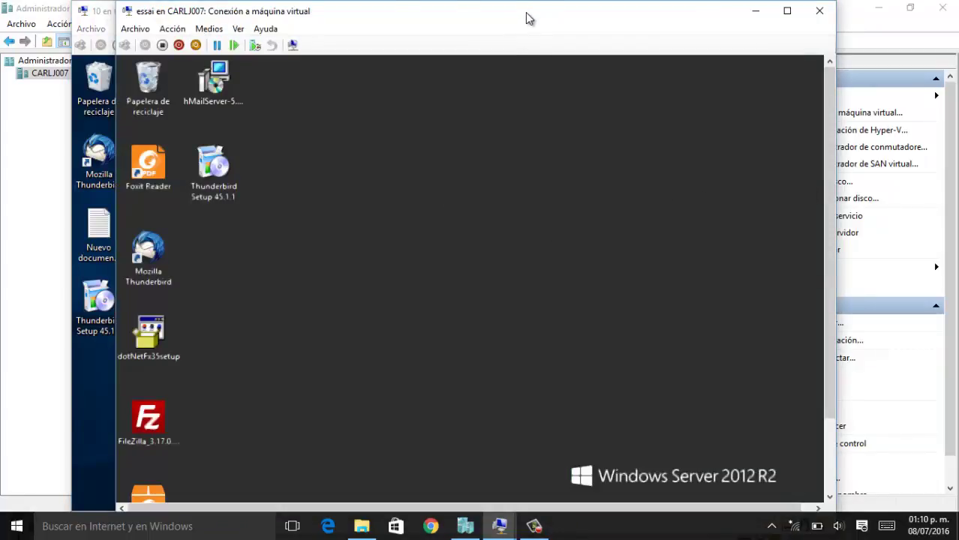
Step: Move the essai connection window aside, show it in full-screen mode and close the server's File Explorer window
drag(530, 17, 564, 18)
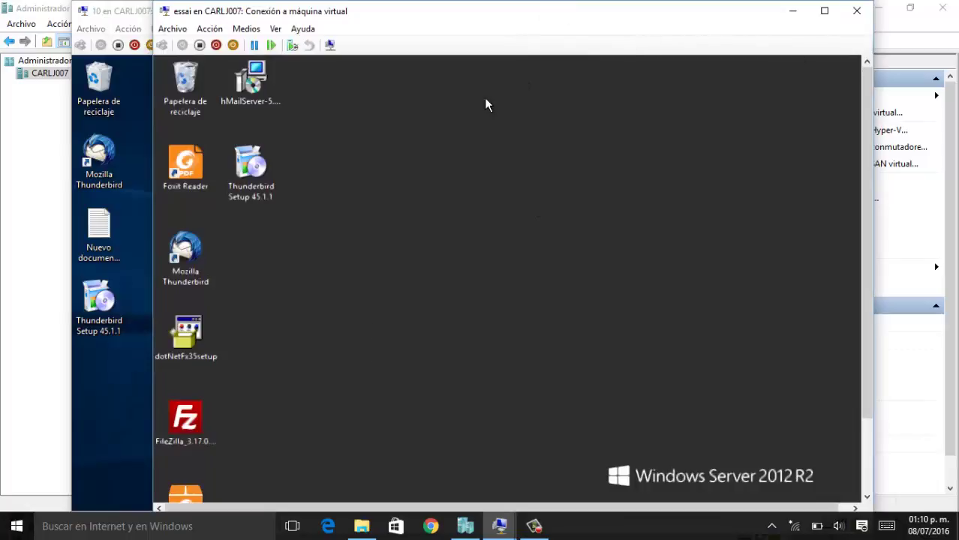
click(275, 31)
click(273, 30)
click(273, 30)
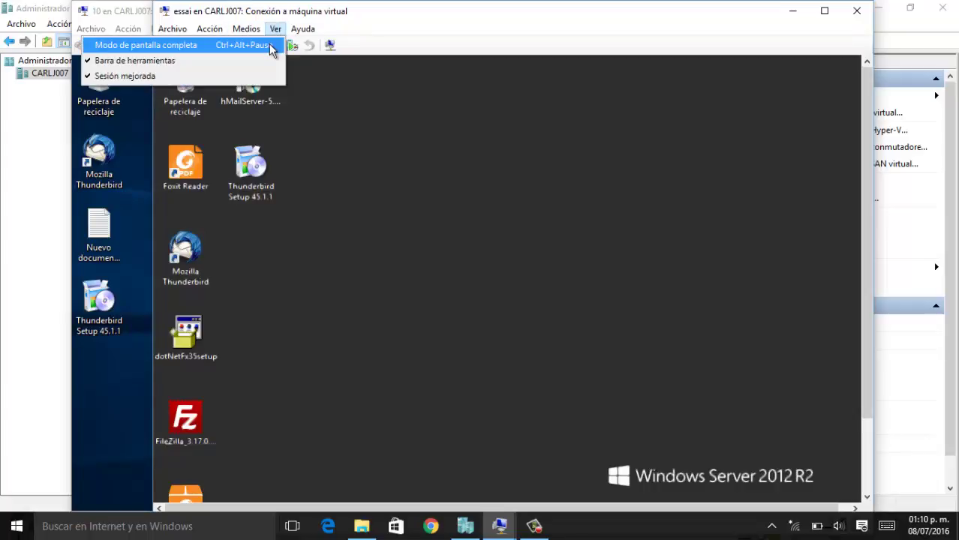
click(271, 50)
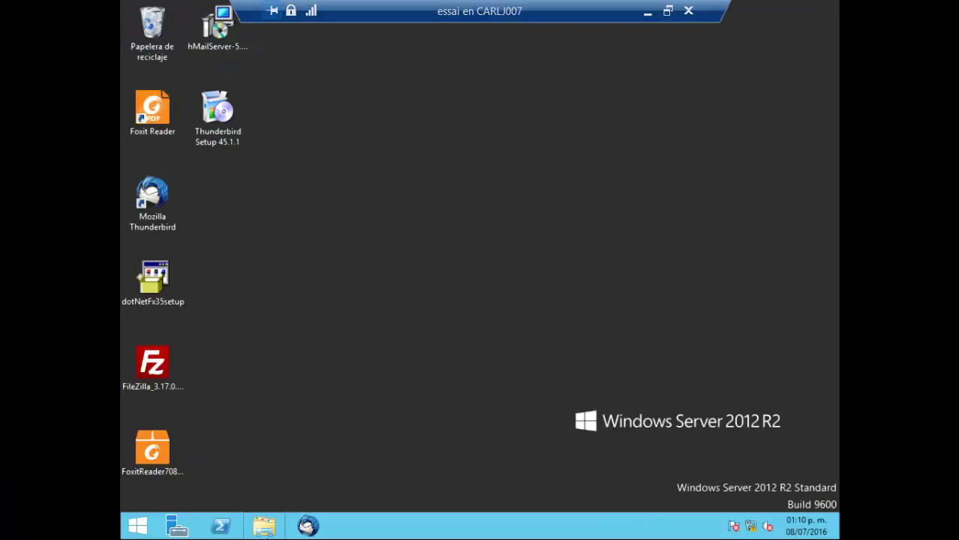
click(275, 526)
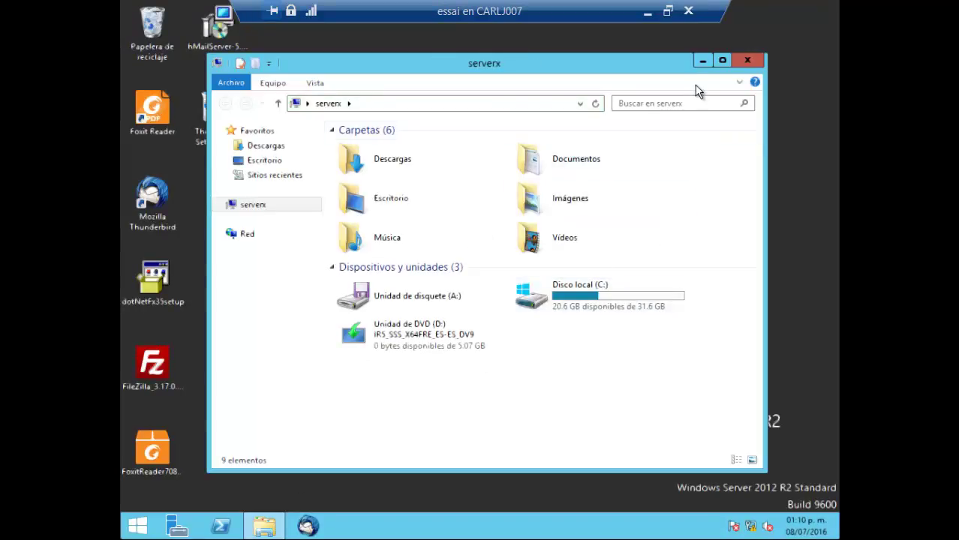
click(747, 62)
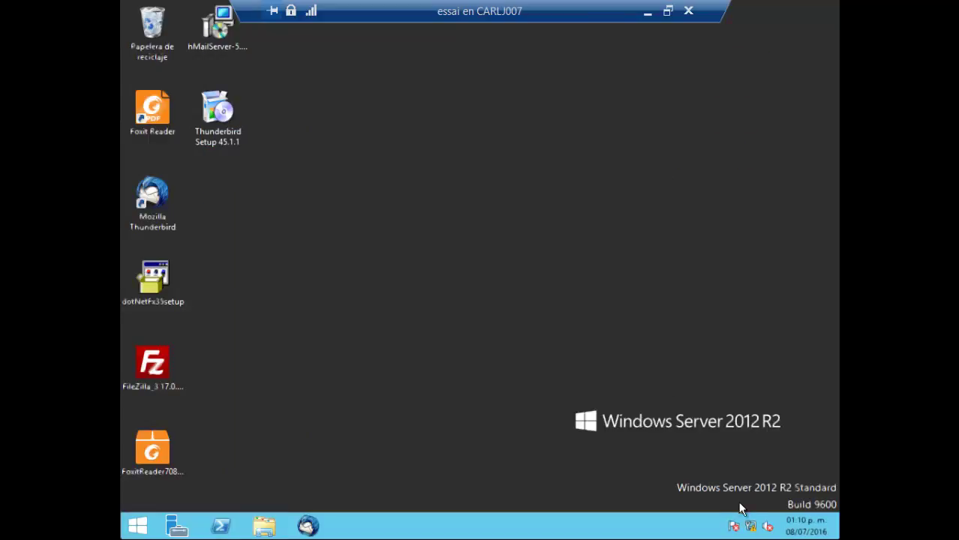
Step: Check the server's Firewall de Windows settings for private and public networks, accept them and close the window
right_click(749, 526)
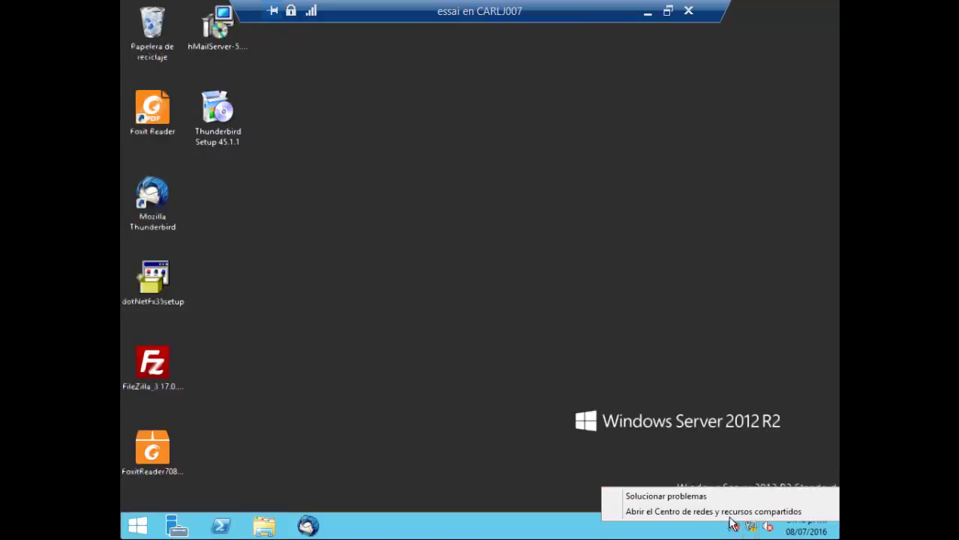
click(712, 511)
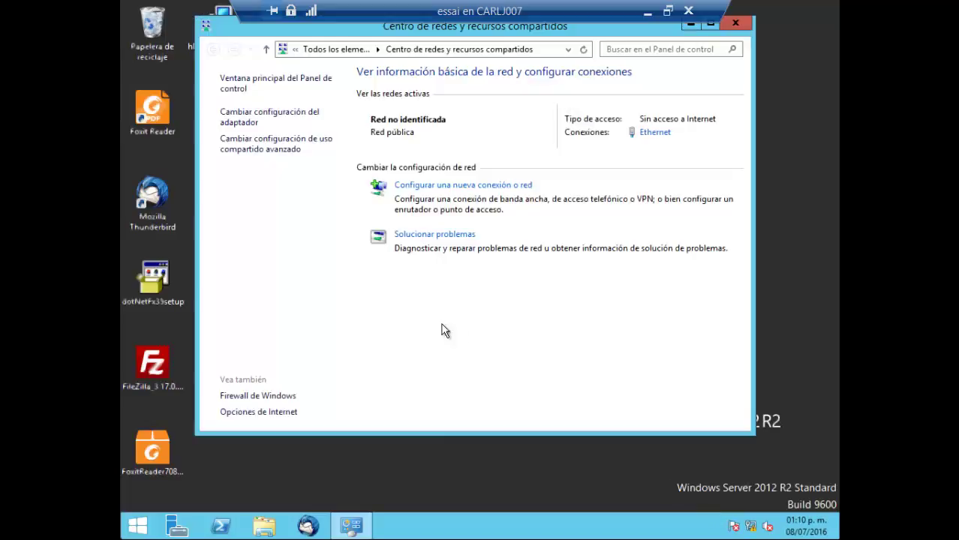
click(264, 396)
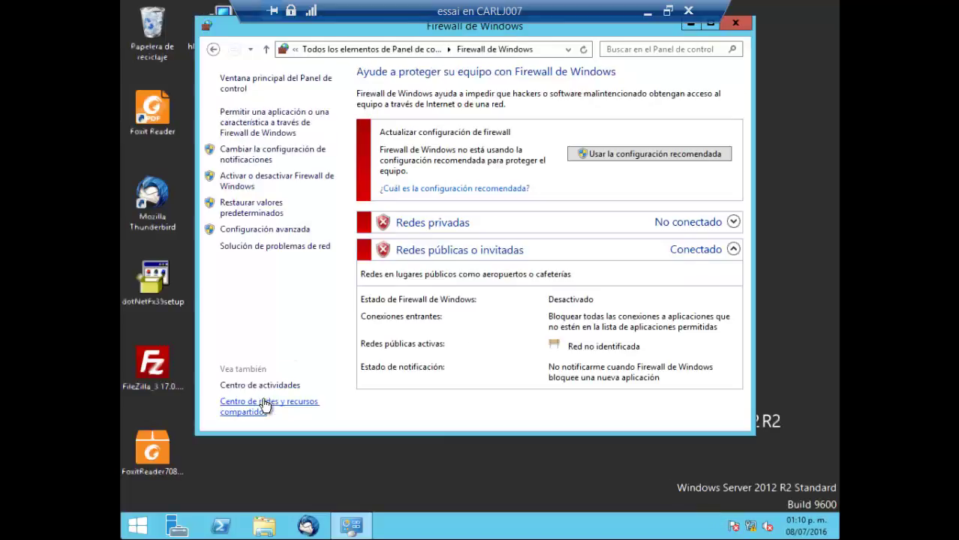
click(268, 178)
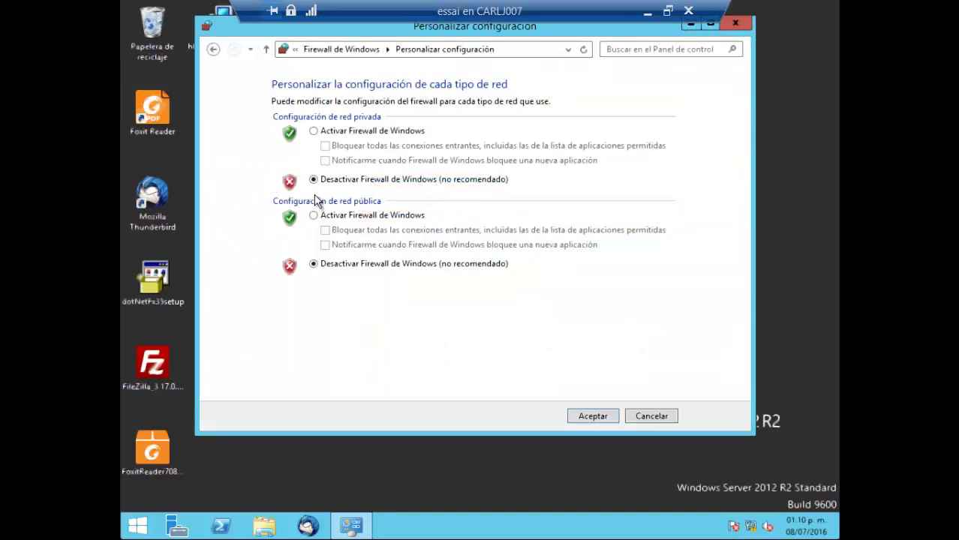
click(592, 417)
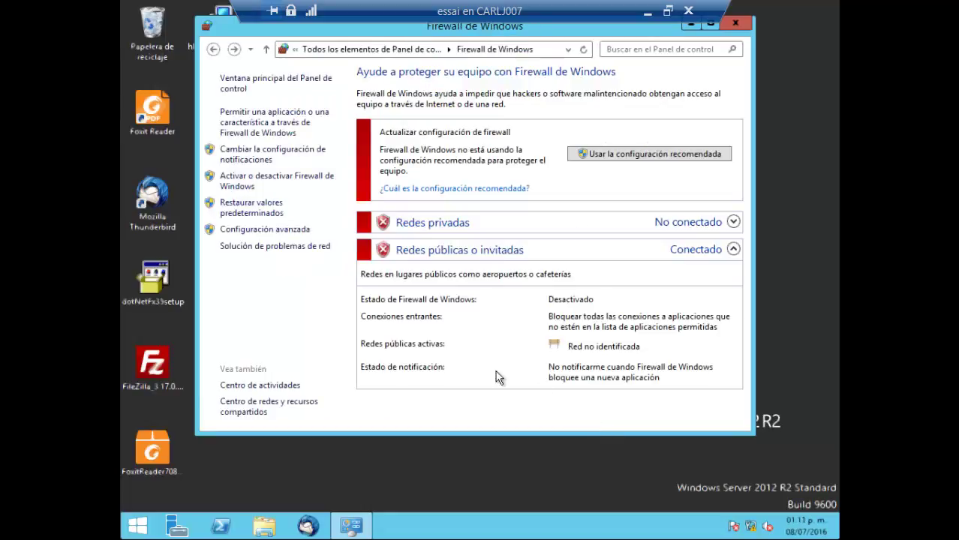
click(736, 25)
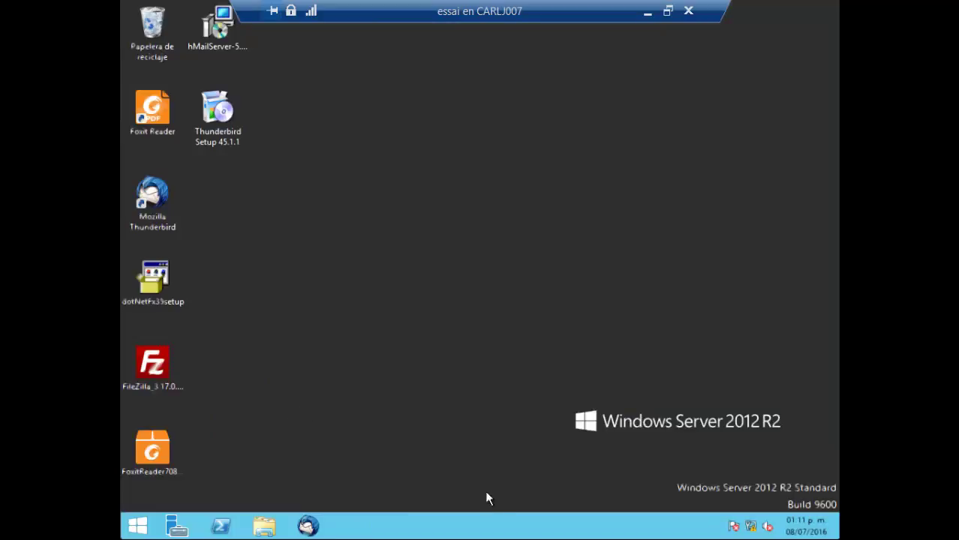
Step: Take the essai server out of full screen and show the virtual machine 10 in full-screen mode
click(668, 12)
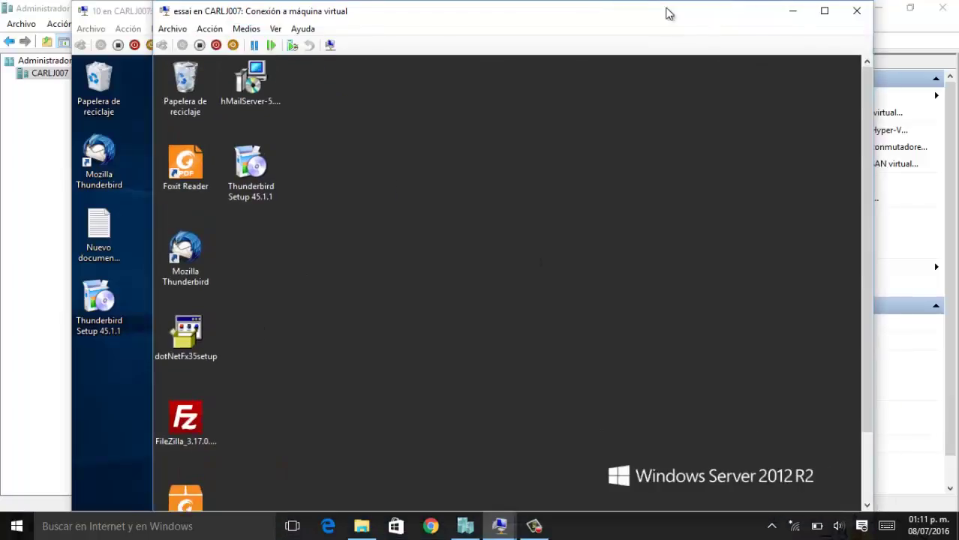
click(140, 84)
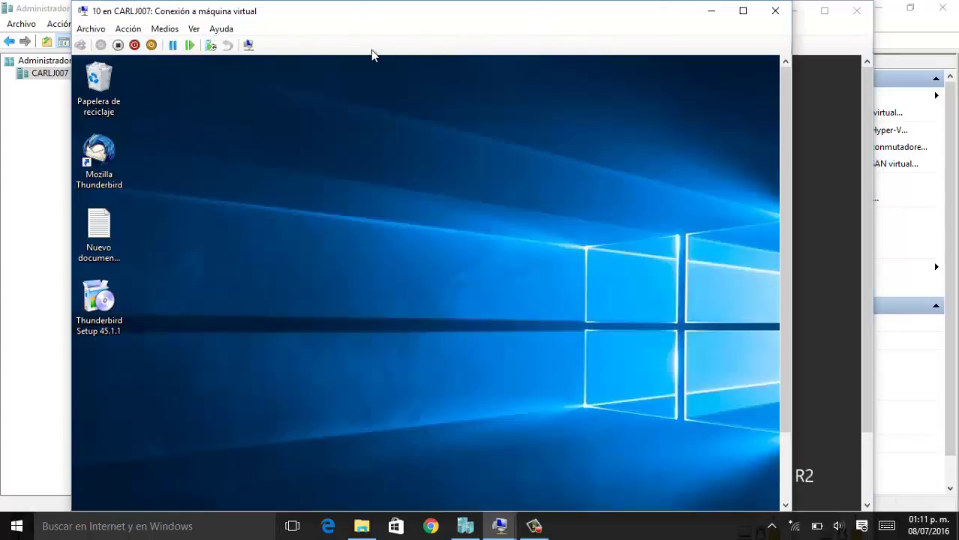
click(194, 30)
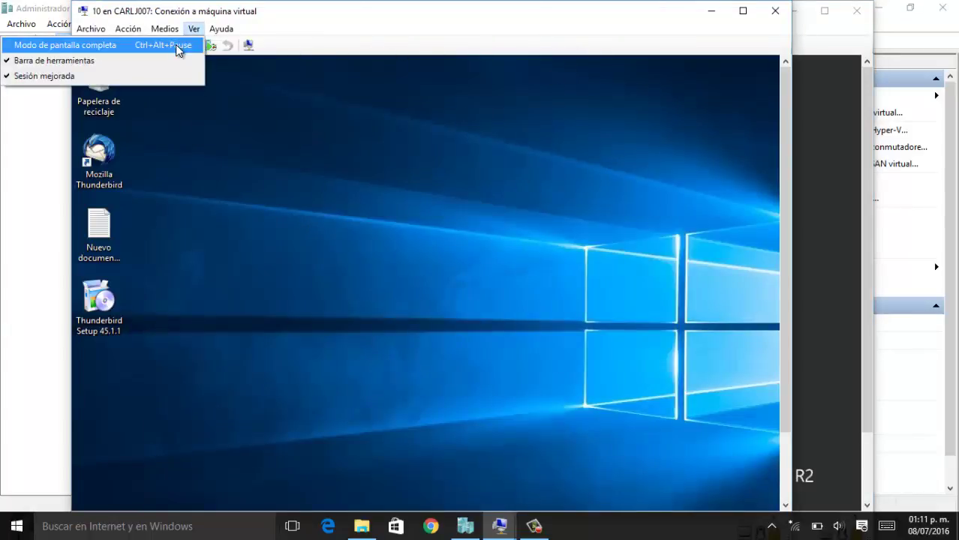
click(178, 48)
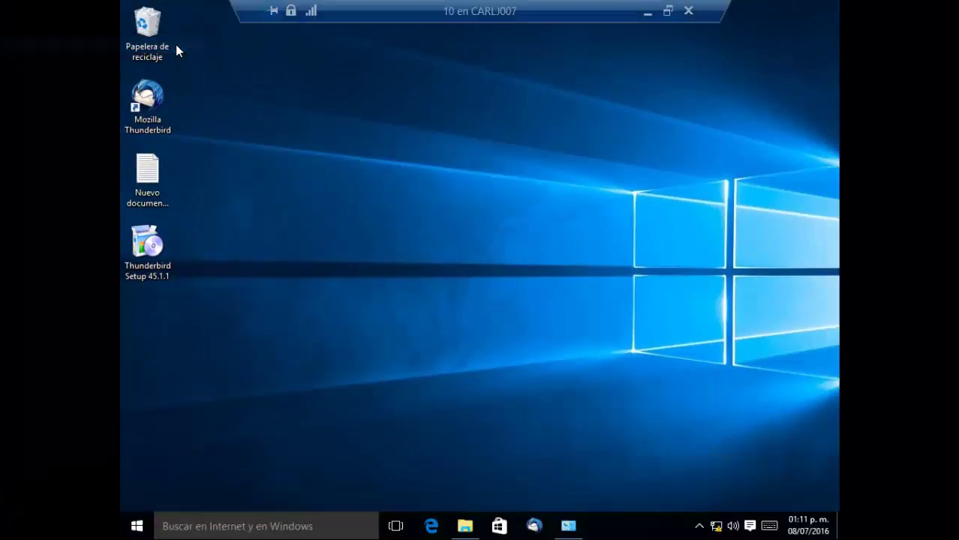
Step: Check the Windows 10 client's Firewall de Windows settings for private and public networks, accept them and close the window
right_click(717, 531)
click(705, 518)
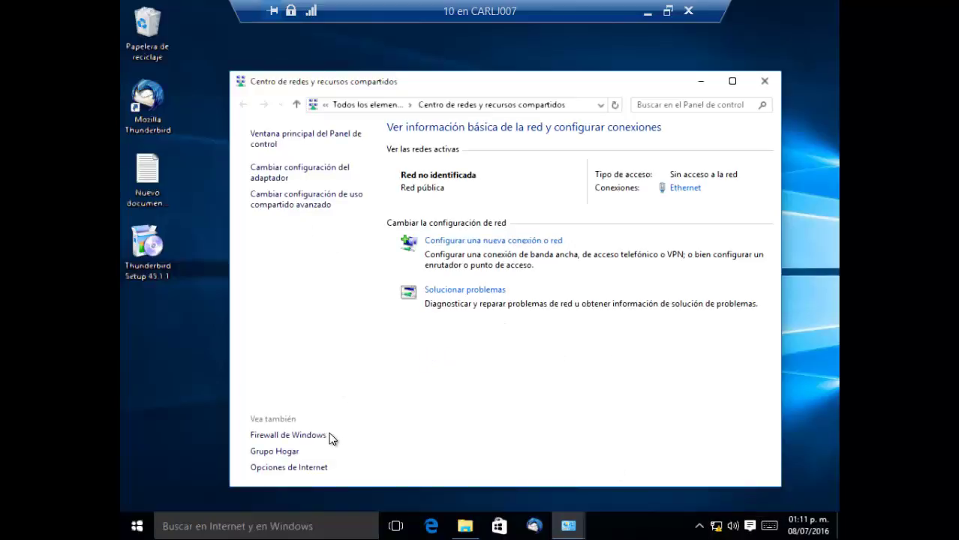
click(311, 436)
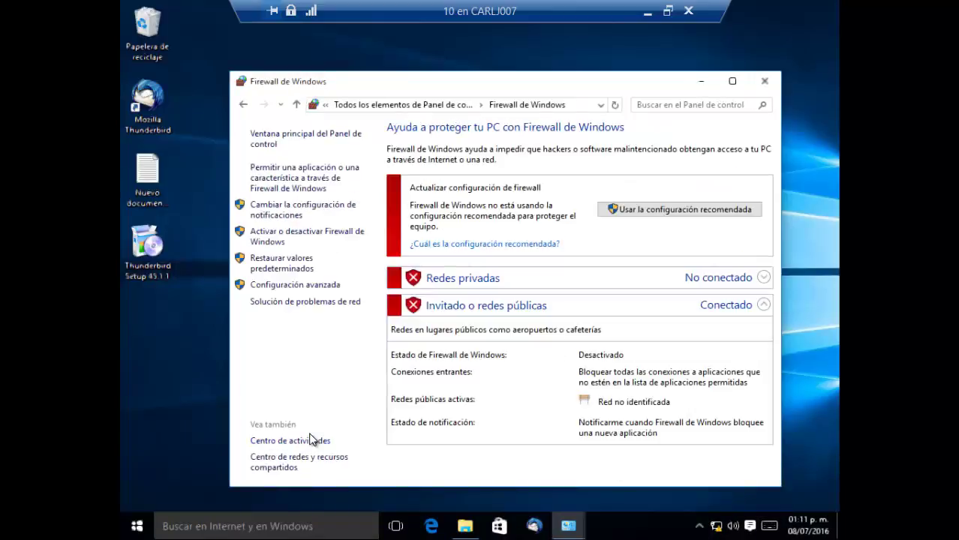
click(314, 233)
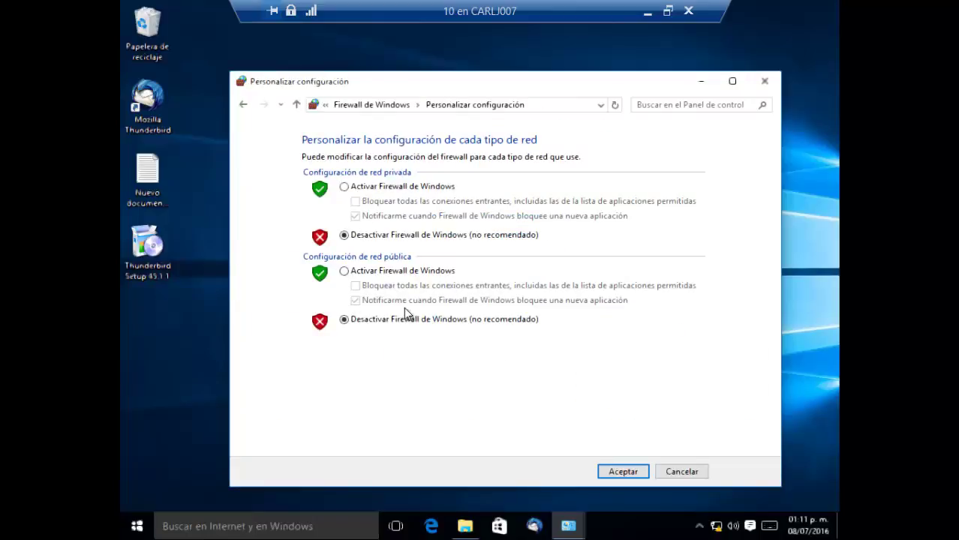
click(632, 474)
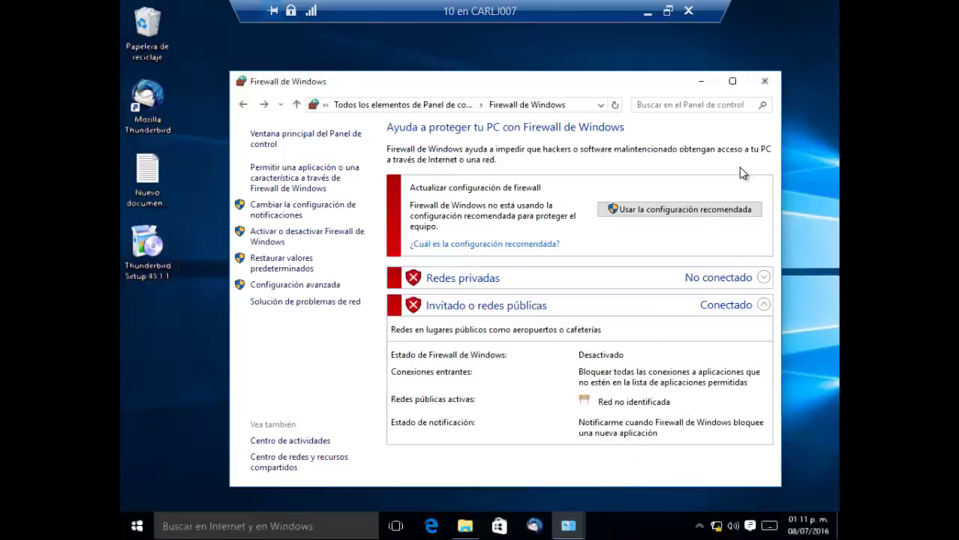
click(765, 81)
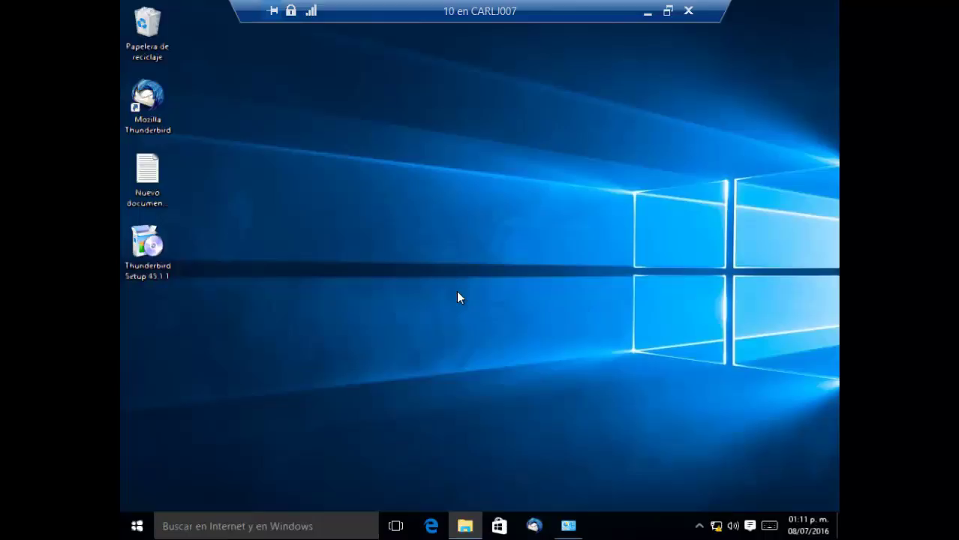
Step: Test the client's connection to the server by pinging 20.0.0.254 from a command prompt, and close the prompt
key(super+r)
key(Return)
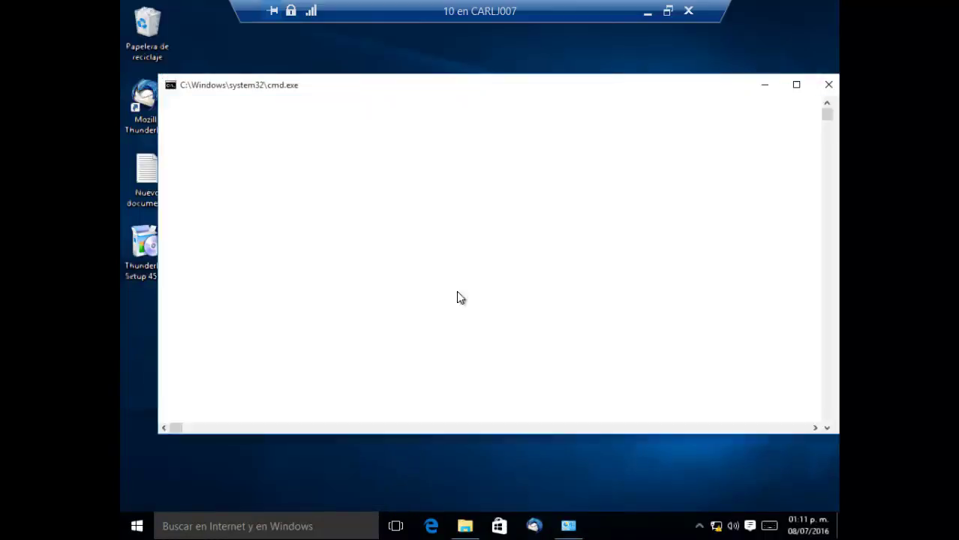
click(266, 137)
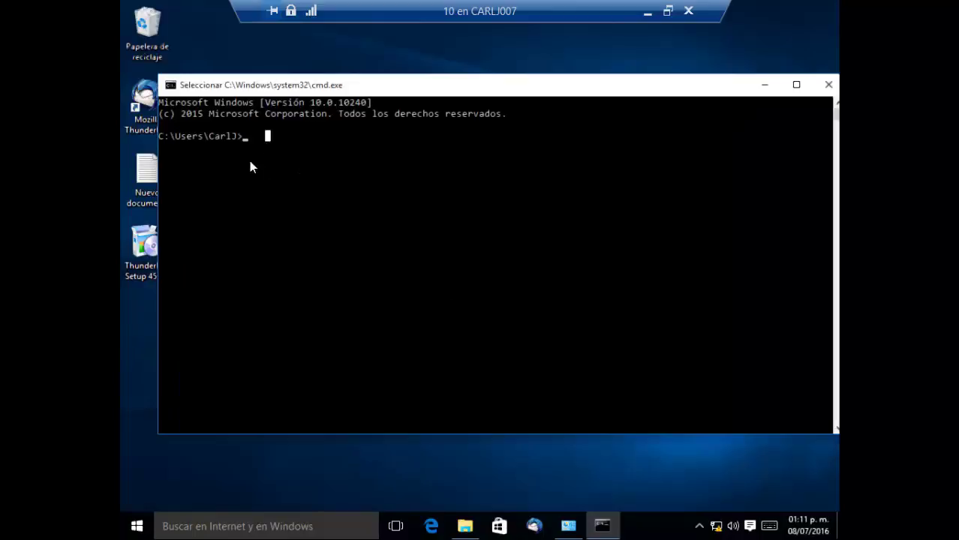
text(ping)
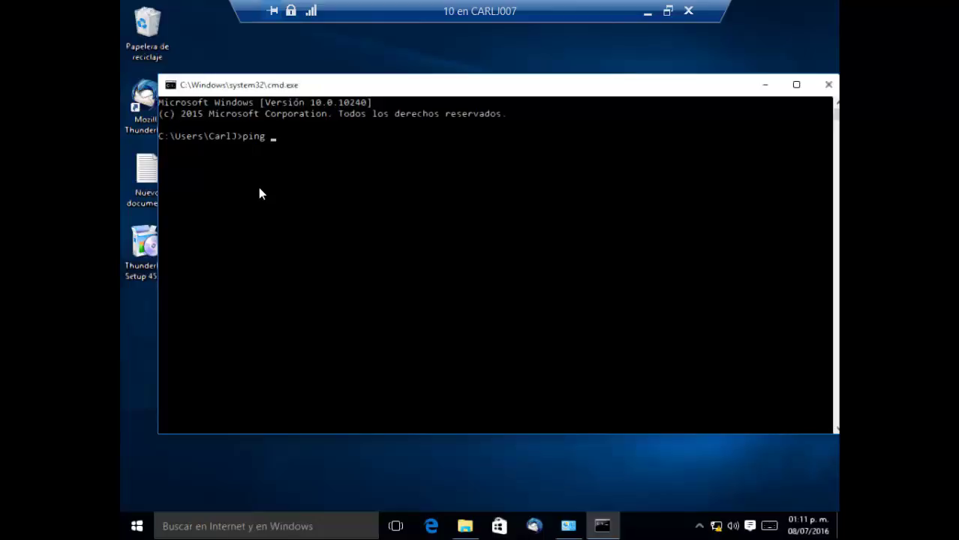
text( 20.)
text(0.0.254)
key(Return)
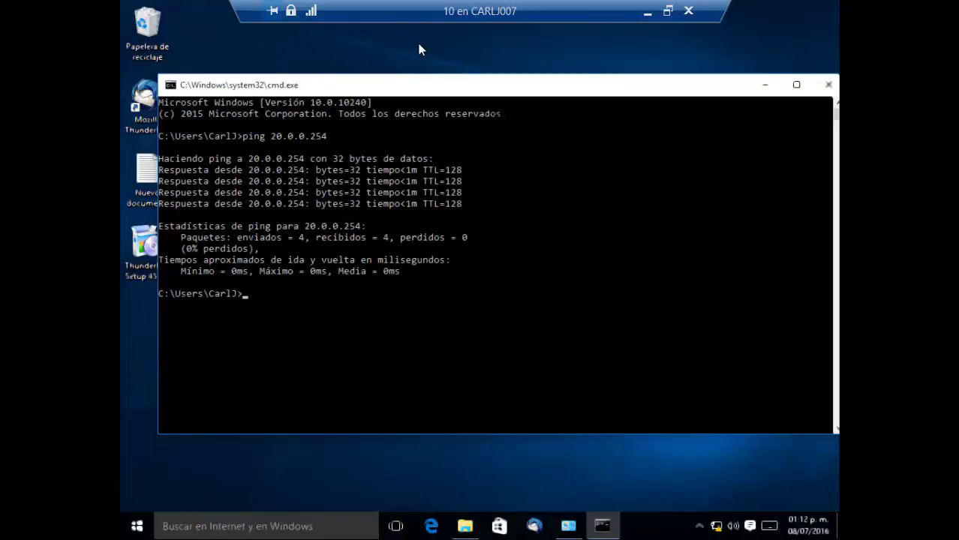
click(828, 87)
Step: Browse the network to the server WIN-G1UKGG8IM3N to check its shared Foxit Reader PDF Printer, and close the window
mouse_move(465, 526)
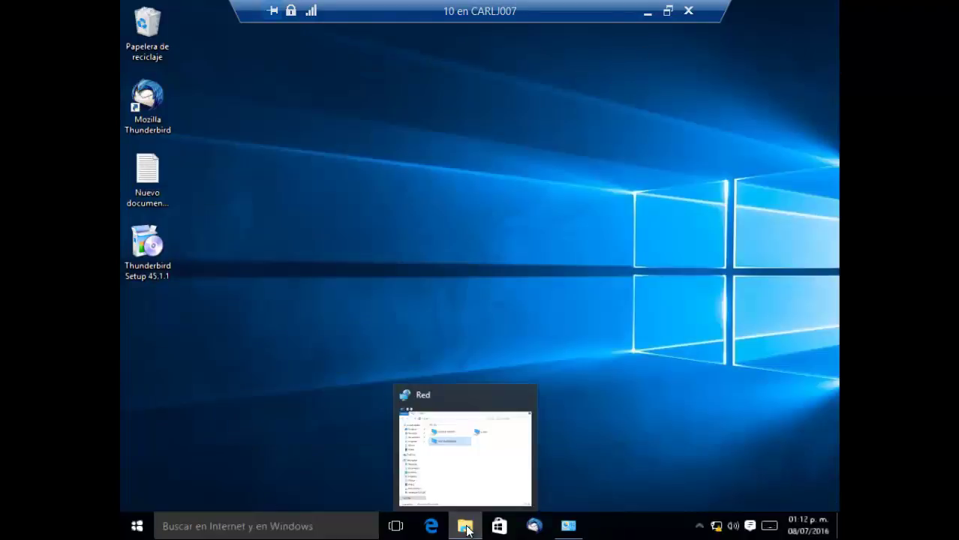
click(428, 484)
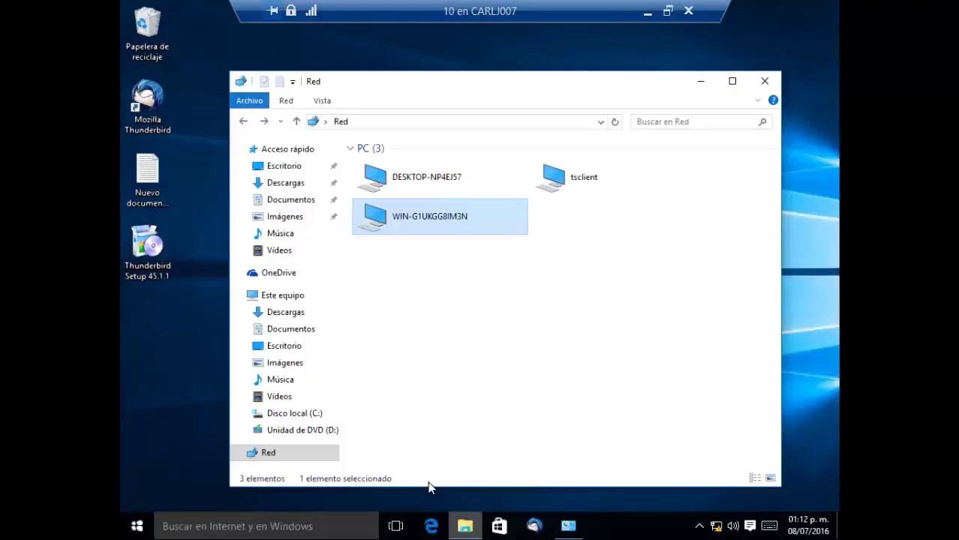
click(239, 117)
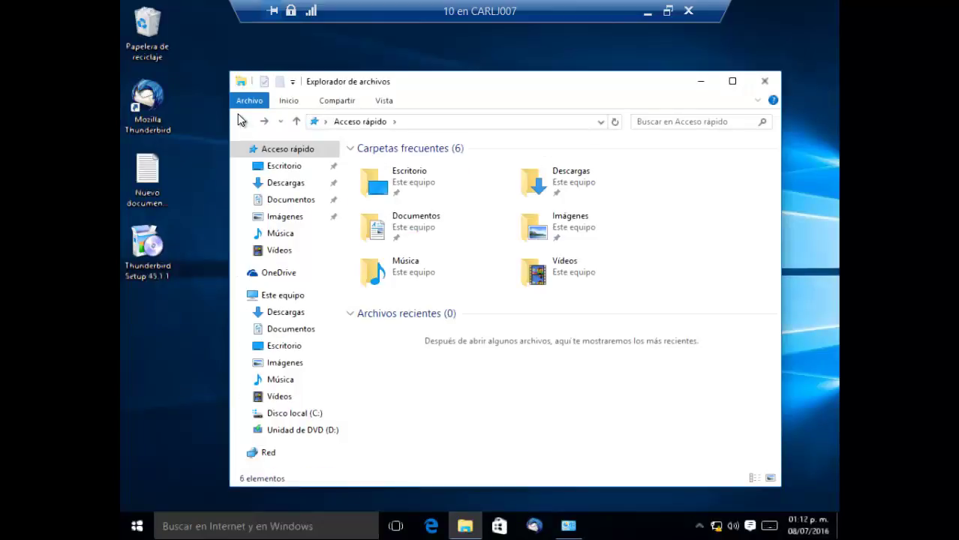
click(268, 454)
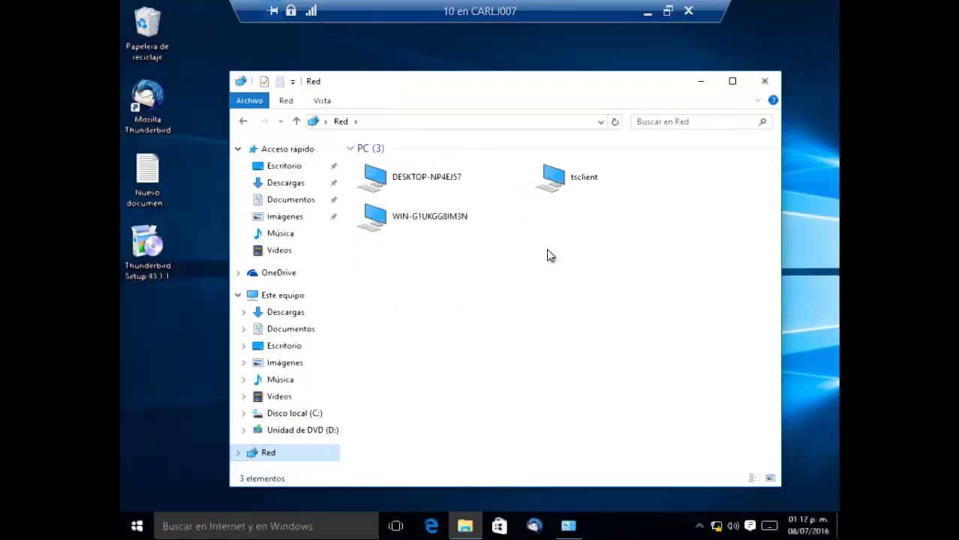
double_click(404, 217)
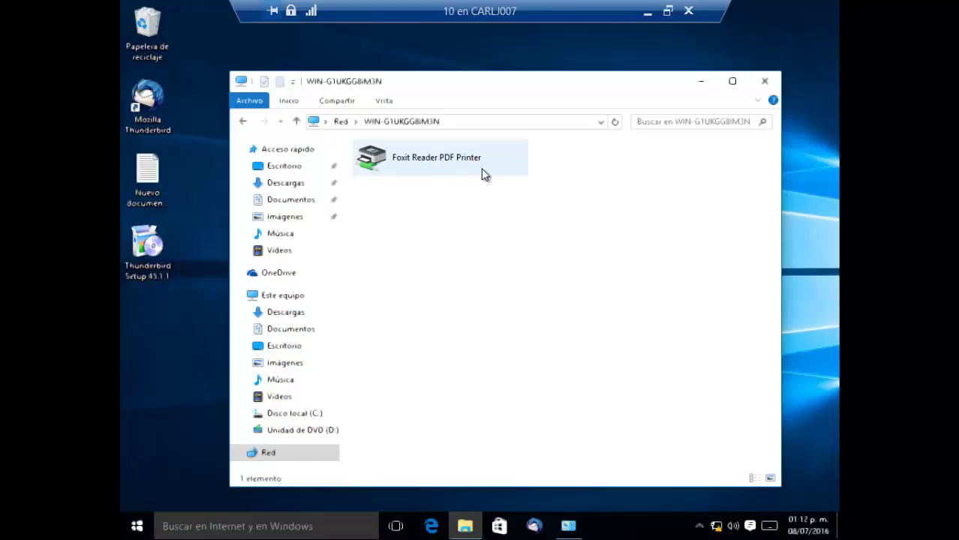
click(767, 83)
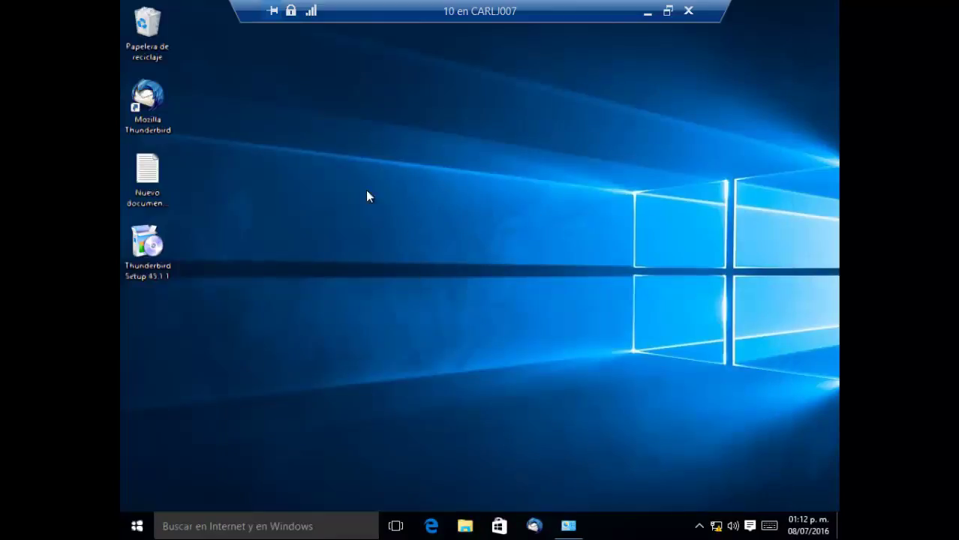
Step: Create a new text document named Prueba on the Windows 10 client's desktop and open it
right_click(343, 153)
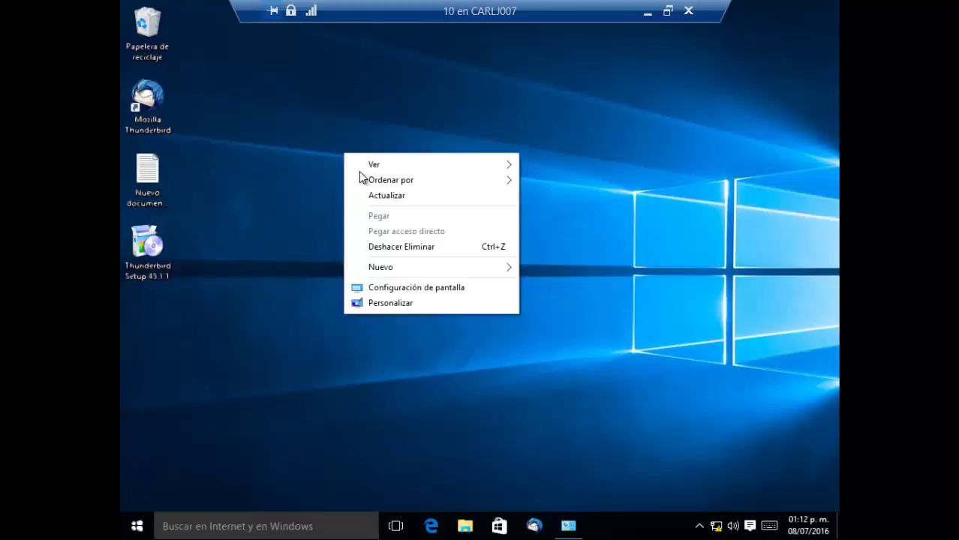
mouse_move(495, 266)
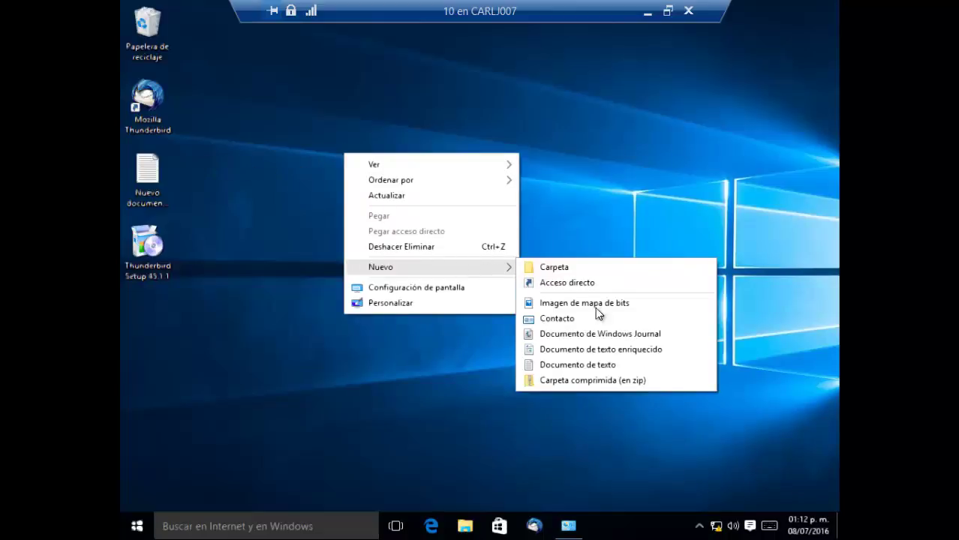
click(576, 366)
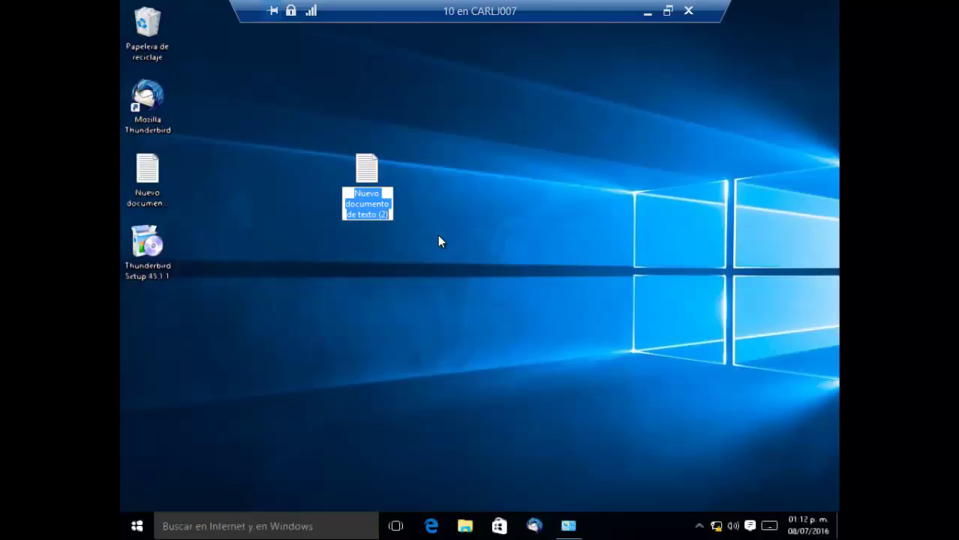
text(P)
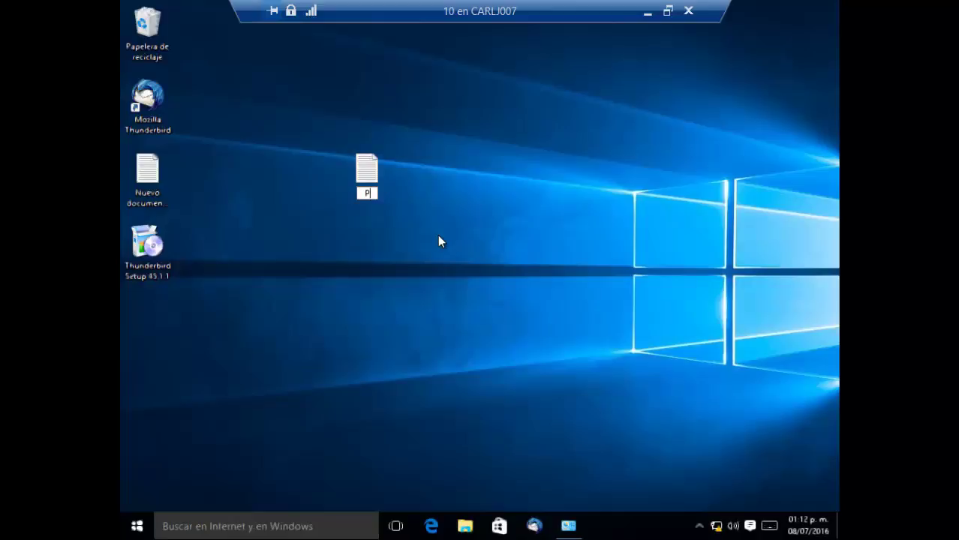
text(rueba)
key(Return)
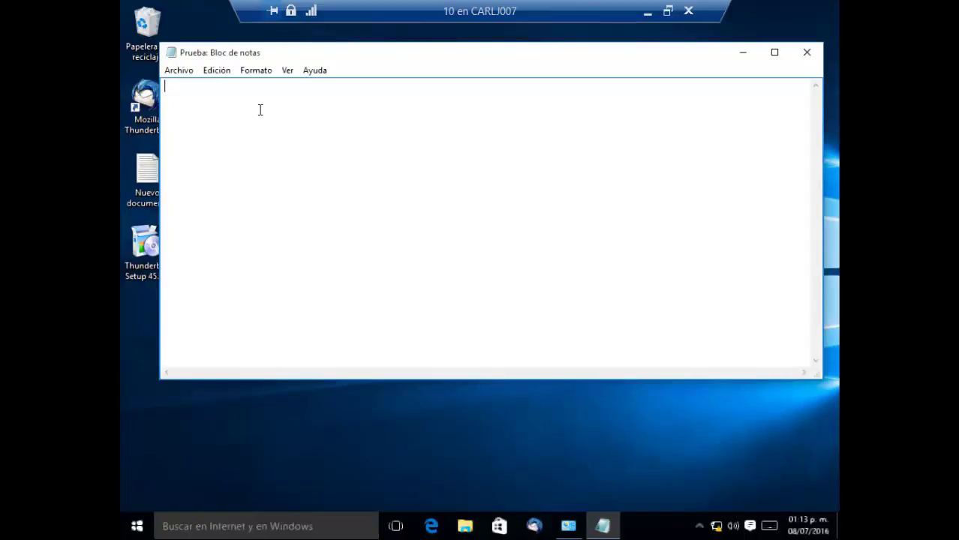
Step: Write "Eso es una prueba de impresion desde nuestro cliente hasta nuestro servidor" in the Prueba document
text(Eso es una pru)
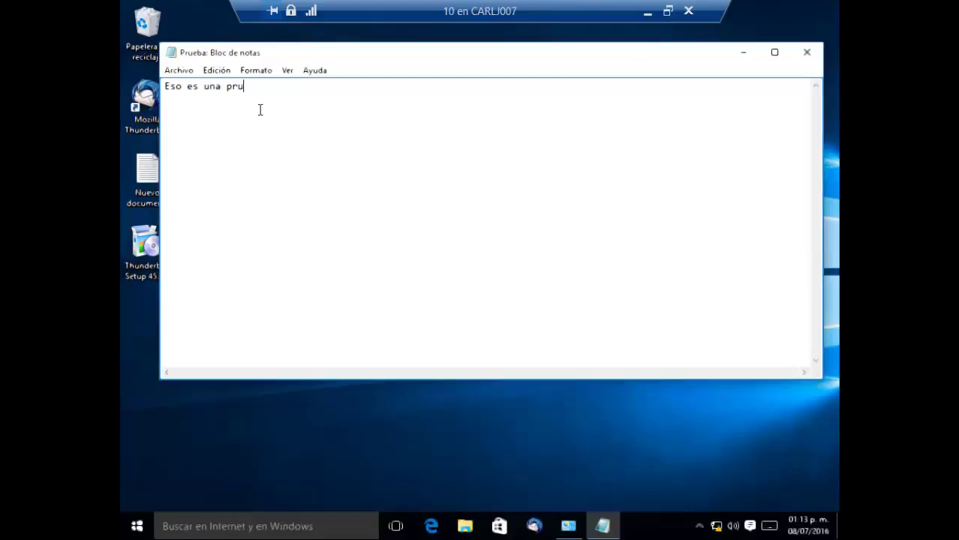
text(eba de impresiio)
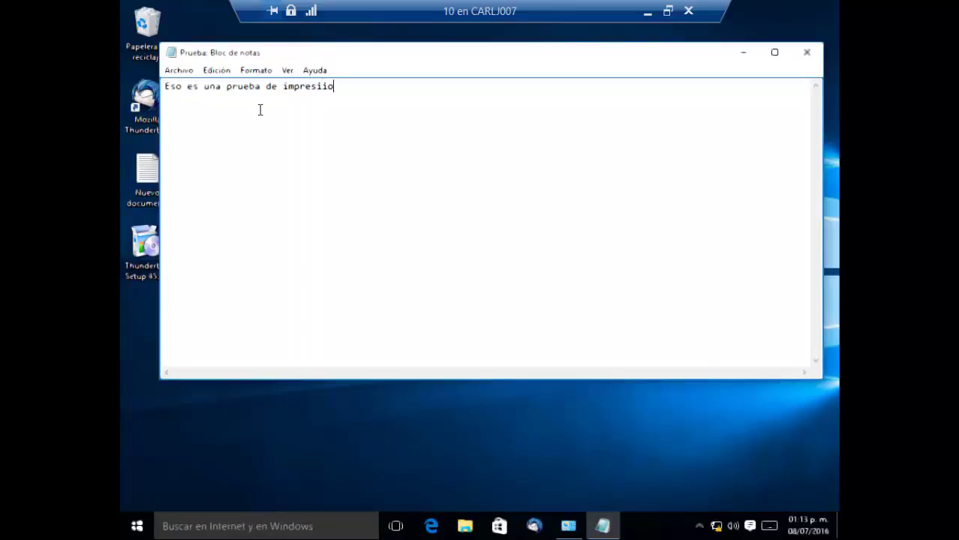
text(n)
key(BackSpace)
key(BackSpace)
key(BackSpace)
key(BackSpace)
text(sion)
key(Left)
key(Left)
key(Left)
key(Left)
key(BackSpace)
key(Right)
key(Right)
text(desde nuestr)
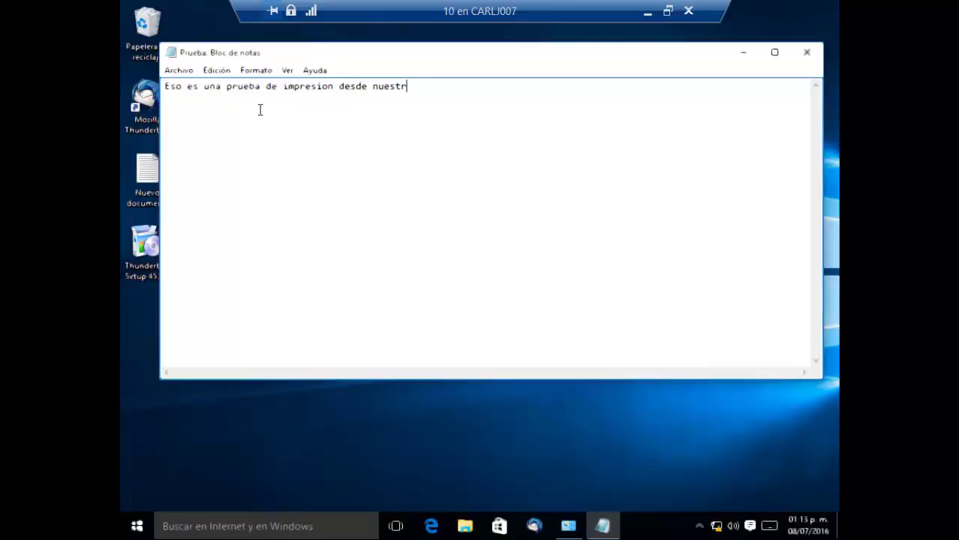
text(o cliente has)
text(ta )
text(nuestr)
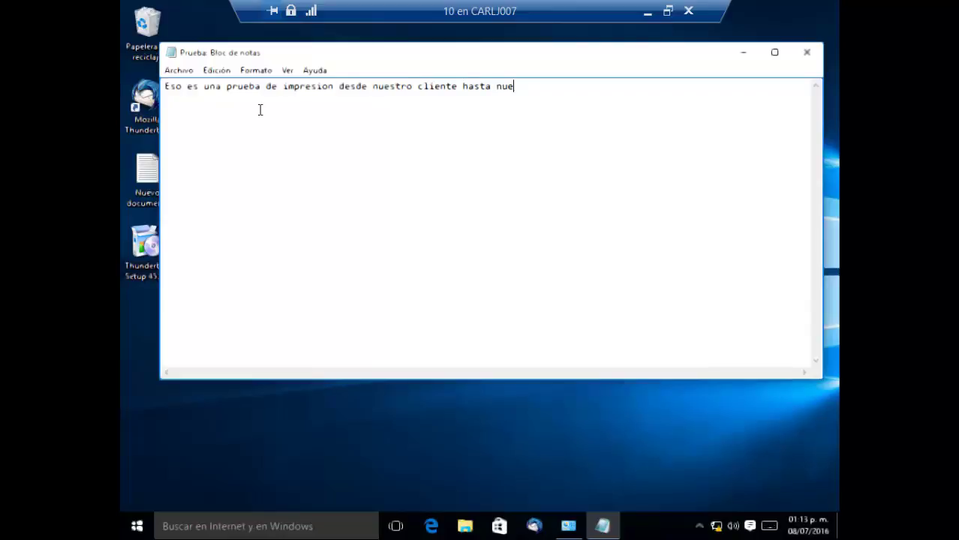
text(o servidor)
Step: Print the Prueba document with the Foxit Reader PDF Printer
key(ctrl+p)
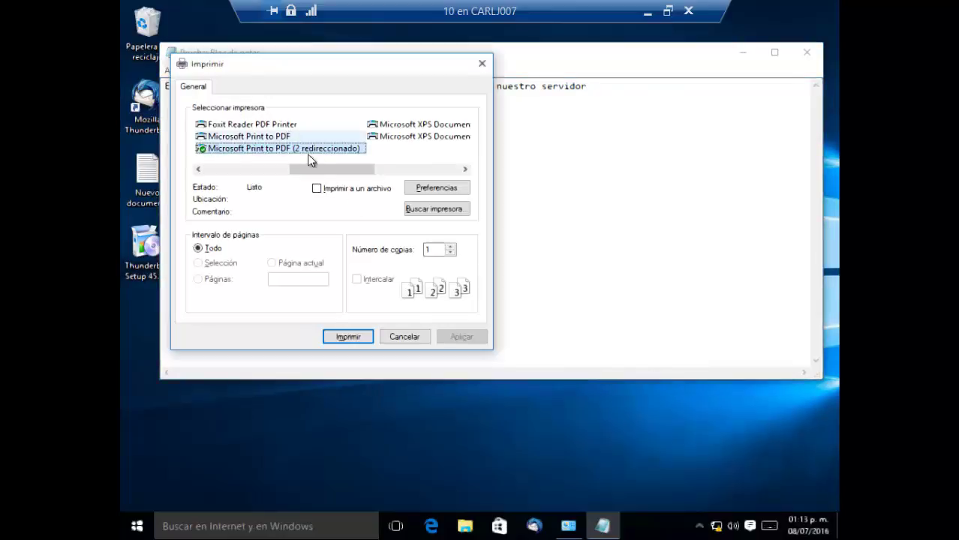
drag(335, 174, 311, 151)
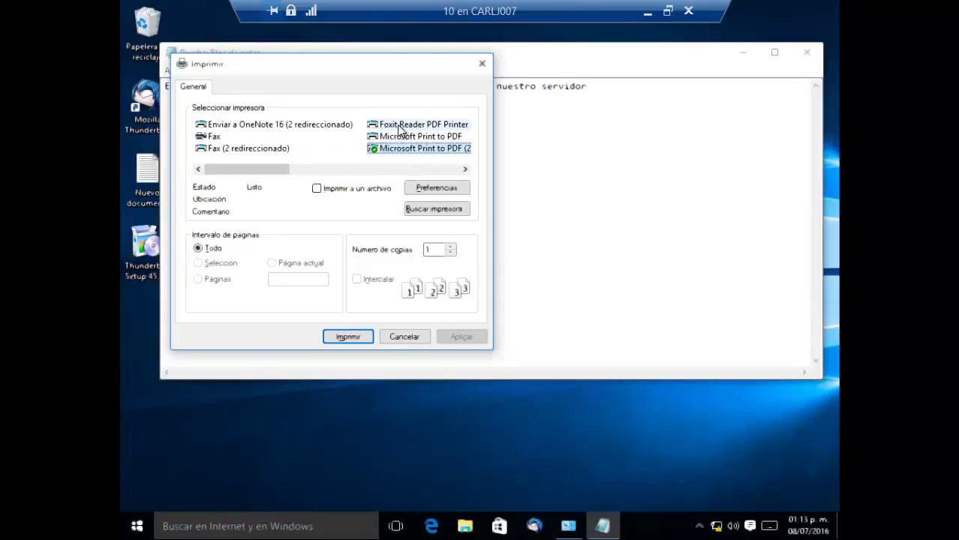
click(431, 126)
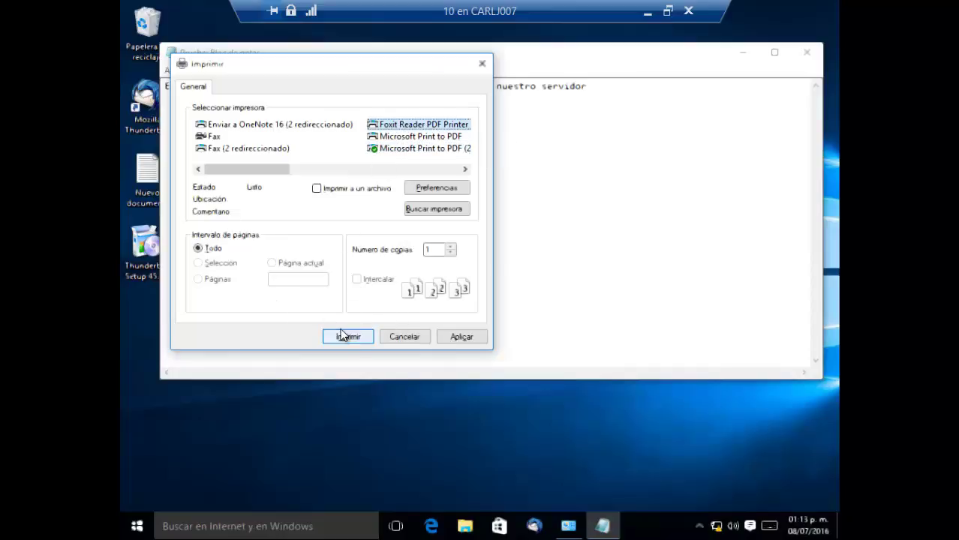
click(464, 335)
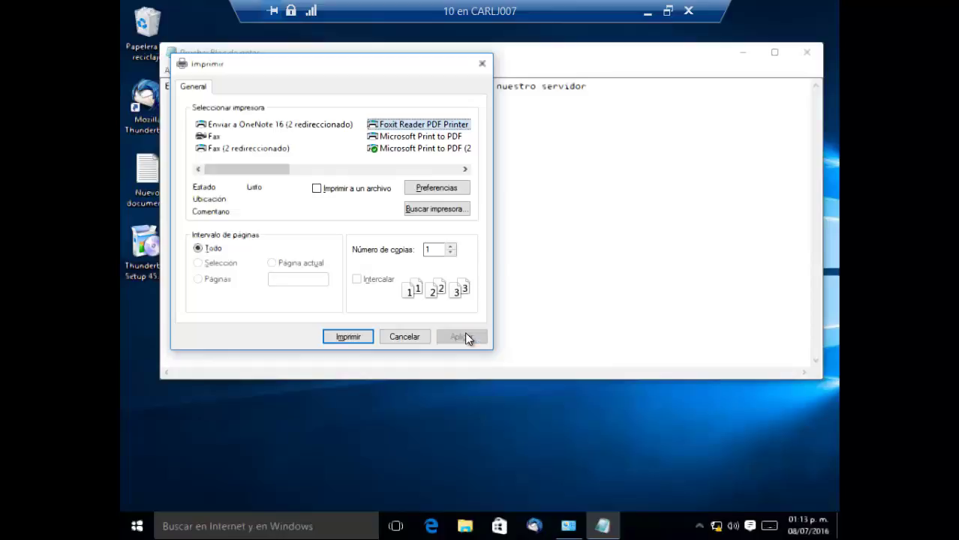
click(351, 337)
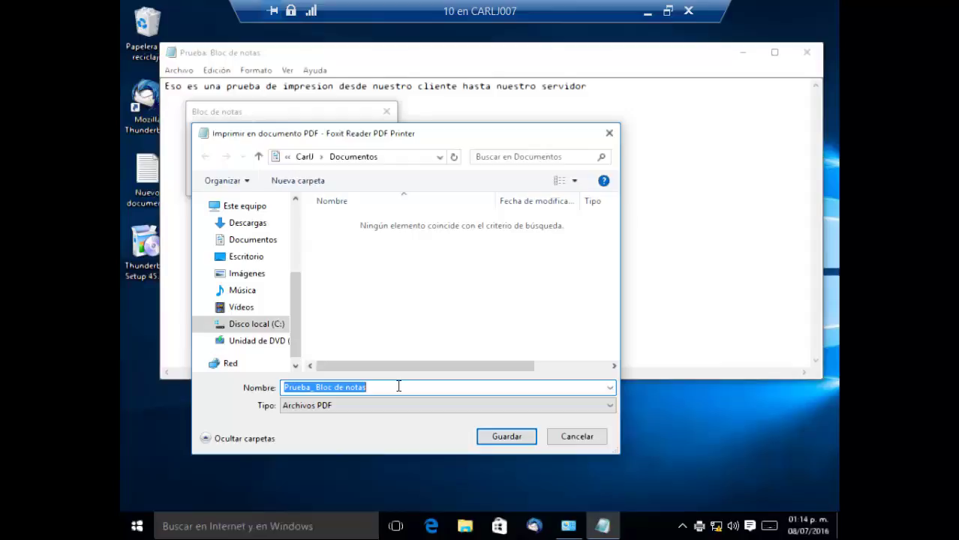
Step: Shorten the PDF's file name to Prueba and save it in the Documentos folder
click(398, 387)
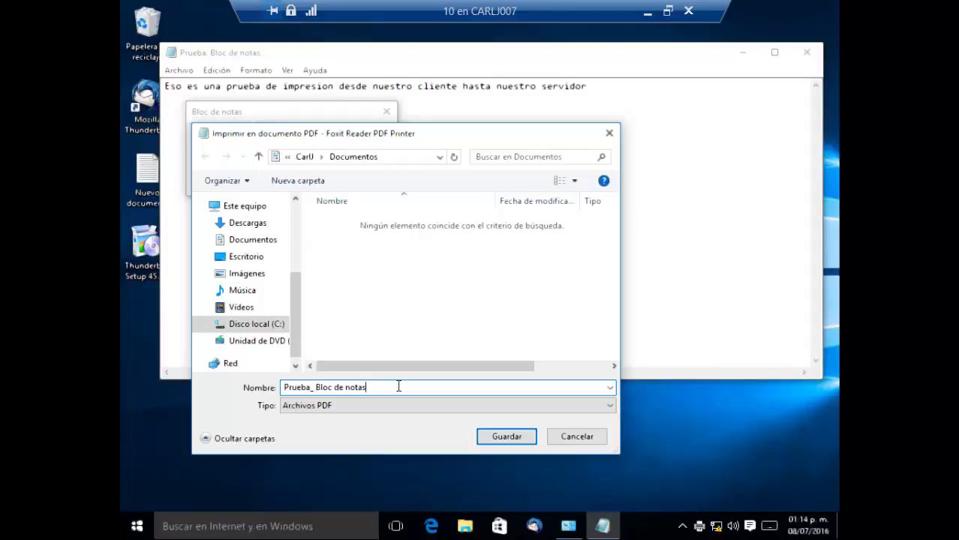
key(BackSpace)
key(BackSpace)
key(BackSpace)
key(BackSpace)
key(BackSpace)
key(BackSpace)
key(BackSpace)
key(BackSpace)
key(BackSpace)
key(BackSpace)
key(BackSpace)
key(BackSpace)
key(BackSpace)
key(BackSpace)
key(BackSpace)
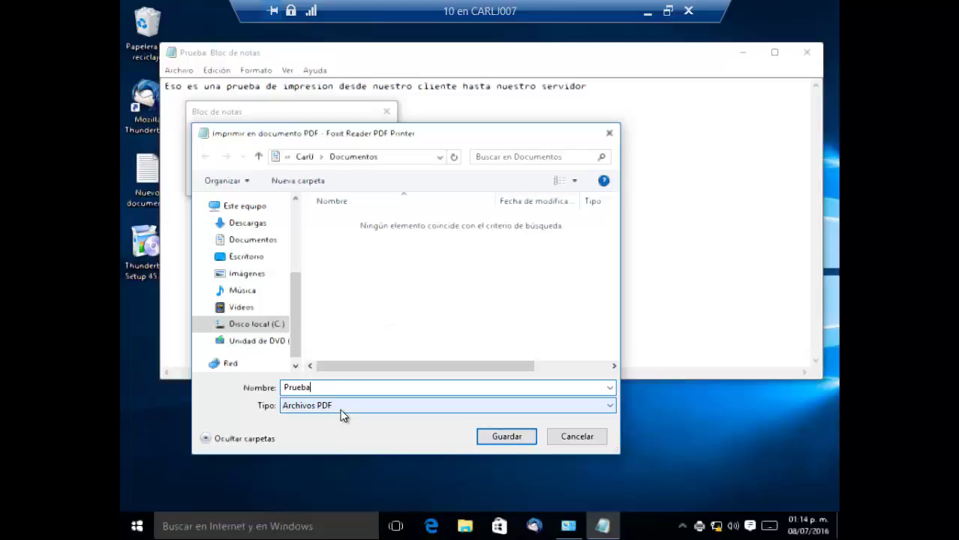
click(507, 439)
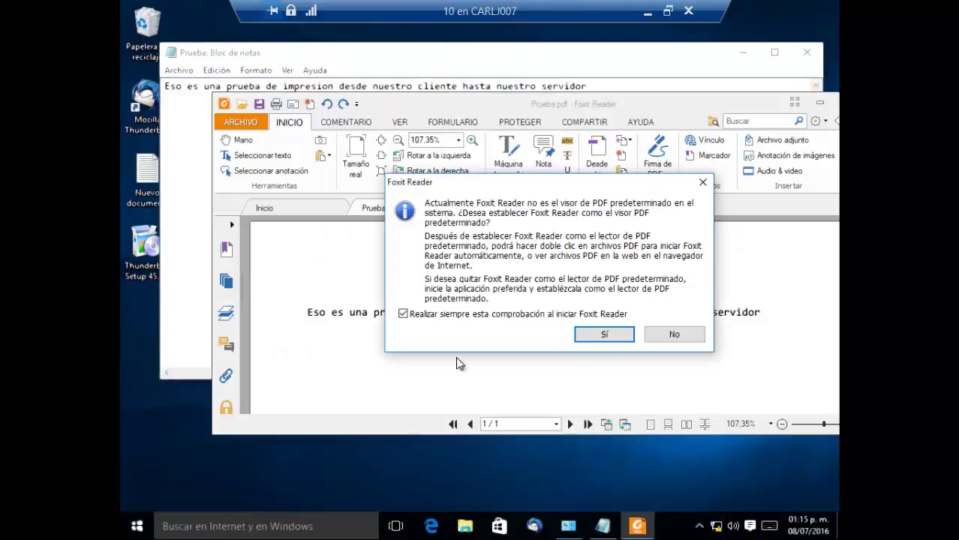
Step: Dismiss the default PDF viewer question, examine the printed Prueba.pdf in Foxit Reader and close it
click(703, 183)
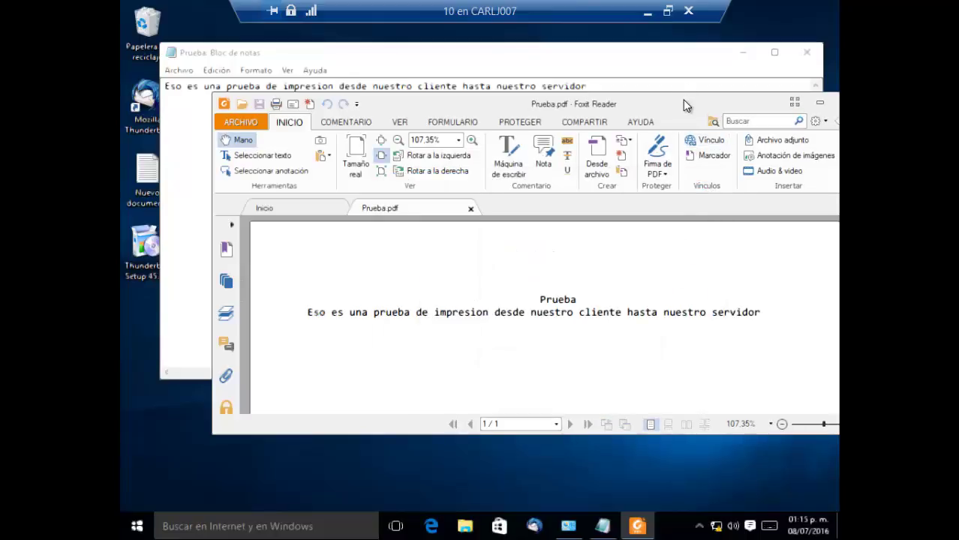
drag(684, 105, 609, 77)
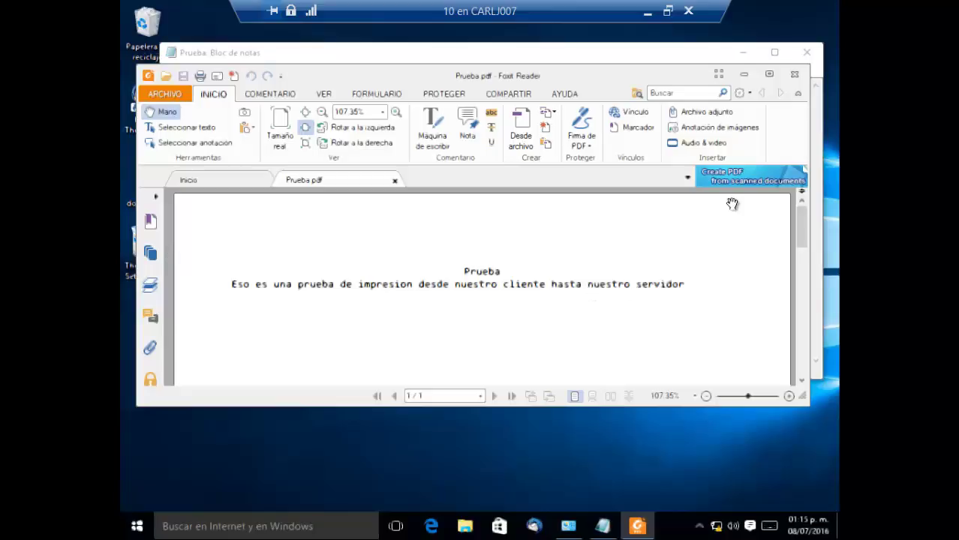
click(794, 77)
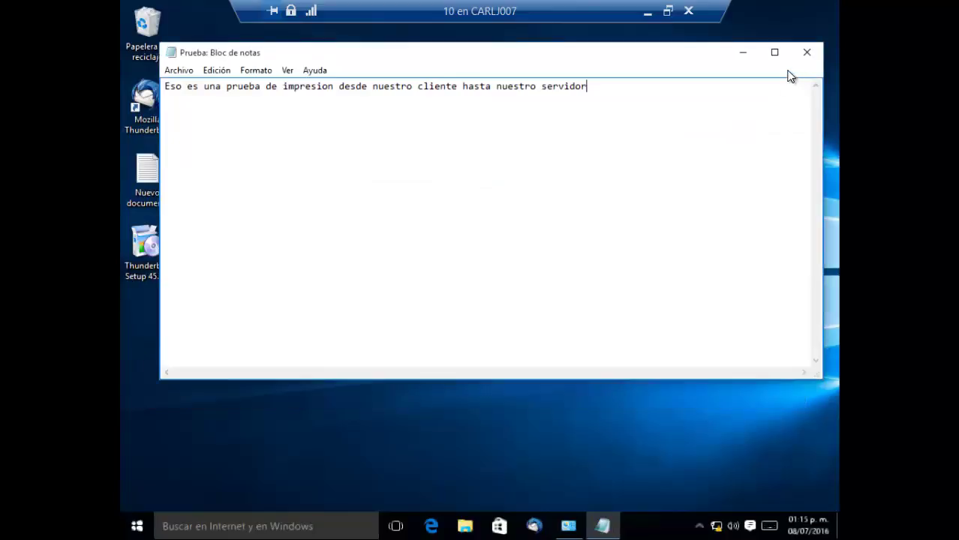
Step: Close the Prueba text document and save its changes
click(807, 53)
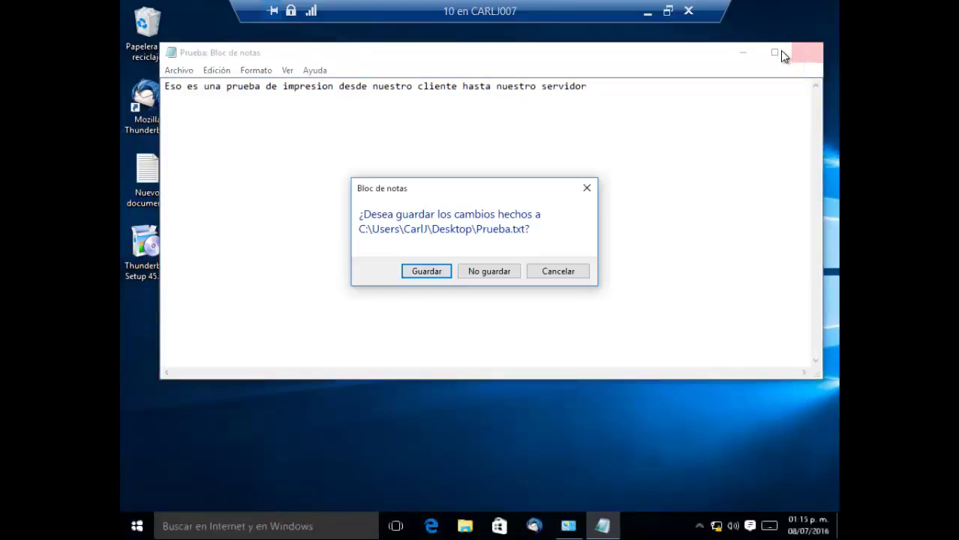
click(440, 273)
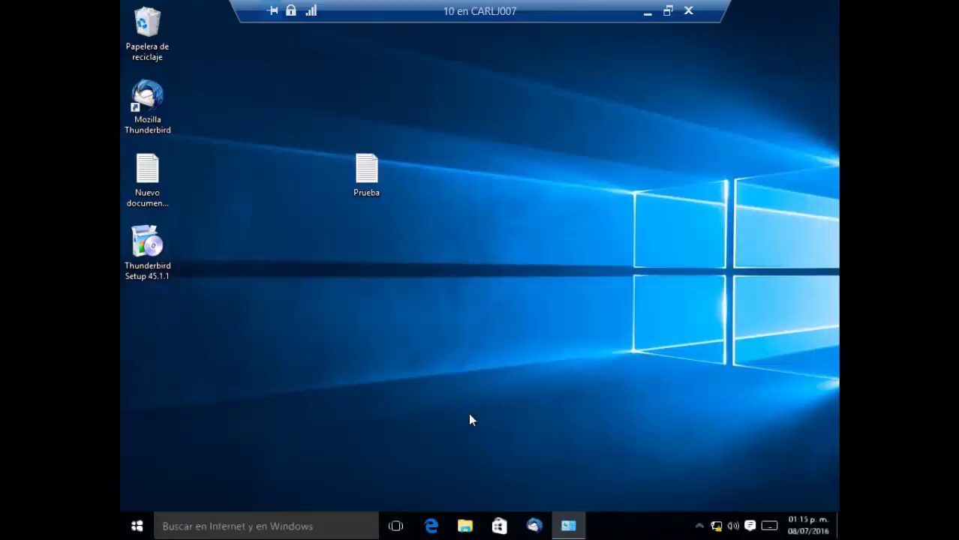
Step: Take the virtual machine 10 out of full screen and bring the essai server's window to the front
click(667, 12)
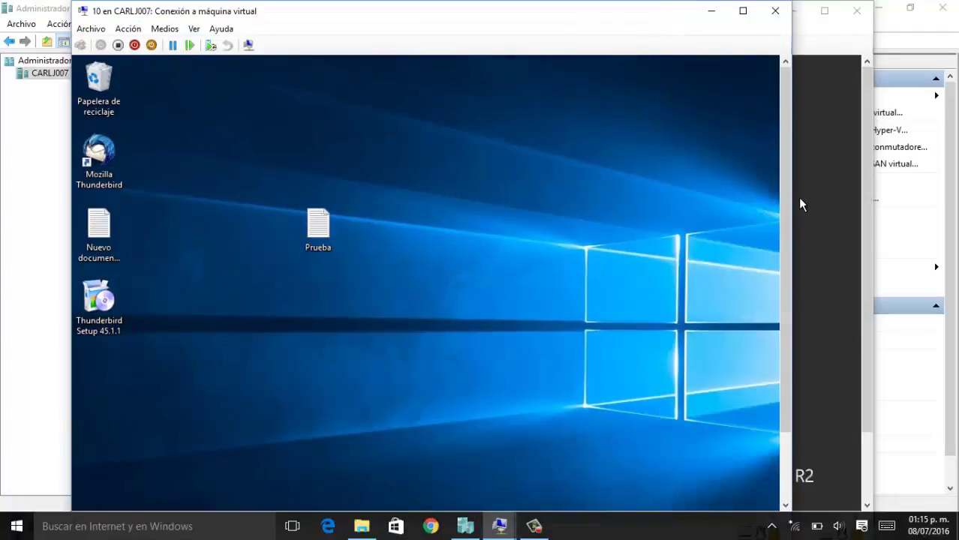
click(817, 185)
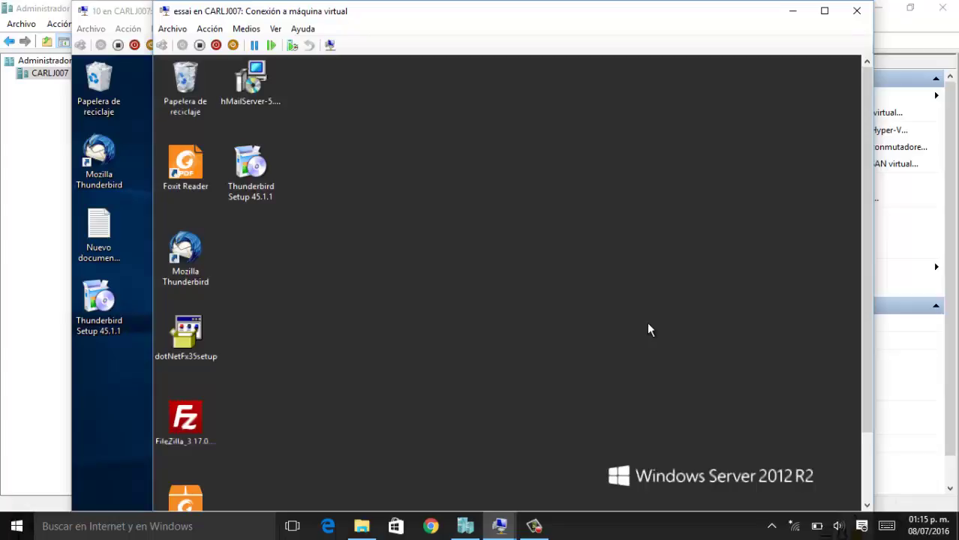
click(534, 526)
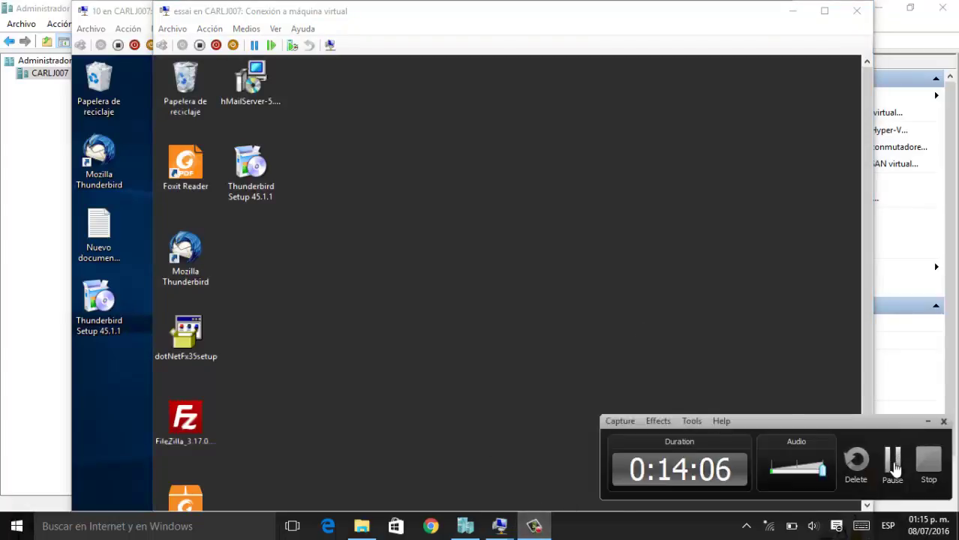